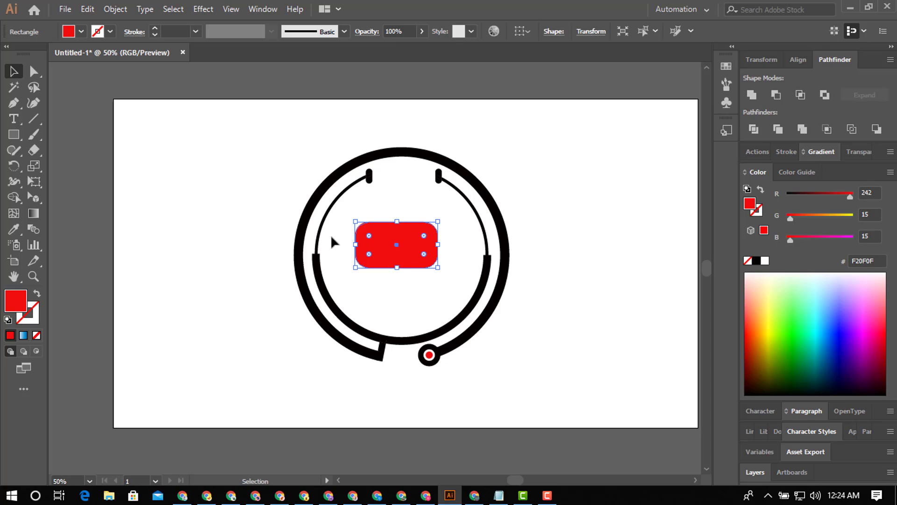
Step: With the Curvature tool, bend the red rounded rectangle's bottom edge slightly inward and raise its two upper corner anchor points
left_click(34, 71)
left_click(33, 103)
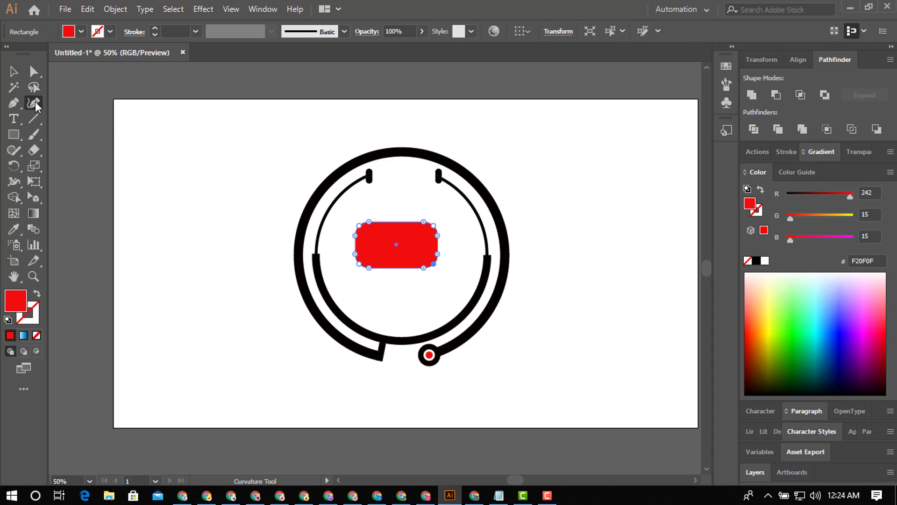
left_click(403, 266)
left_click_drag(403, 265, 409, 265)
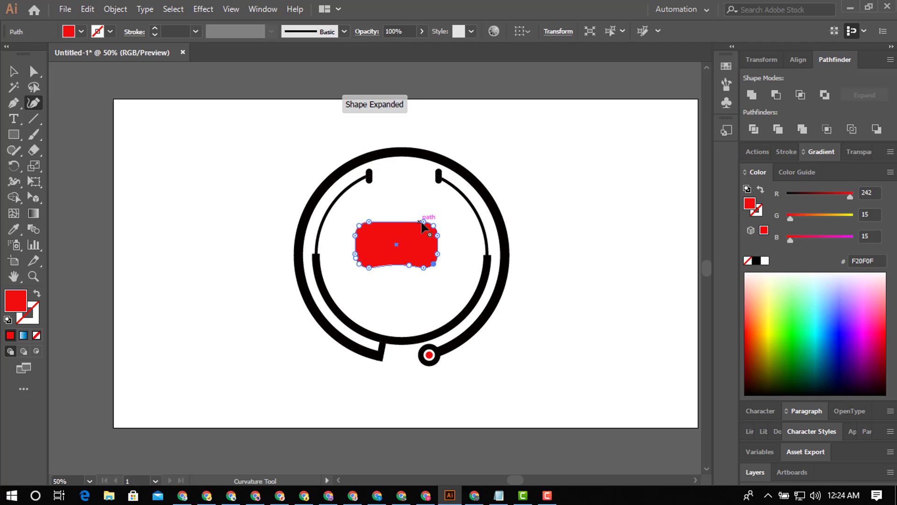
left_click_drag(424, 223, 372, 221)
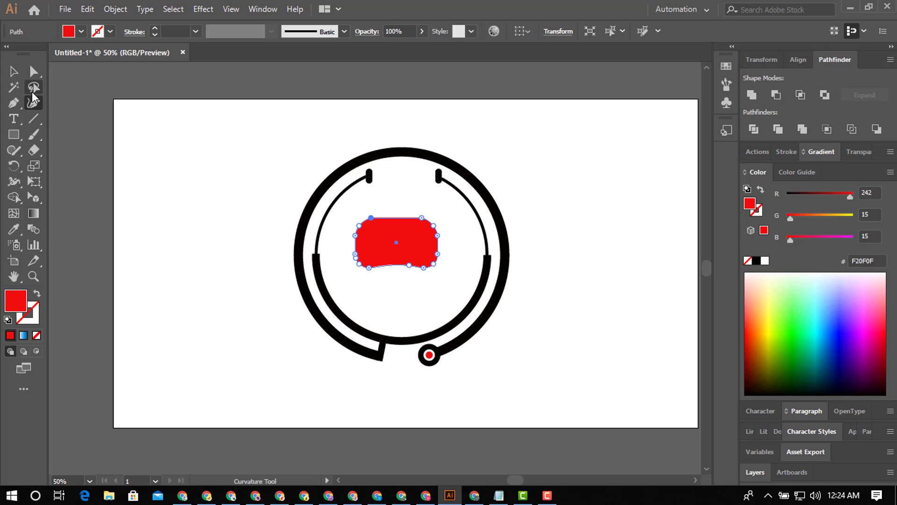
left_click(13, 71)
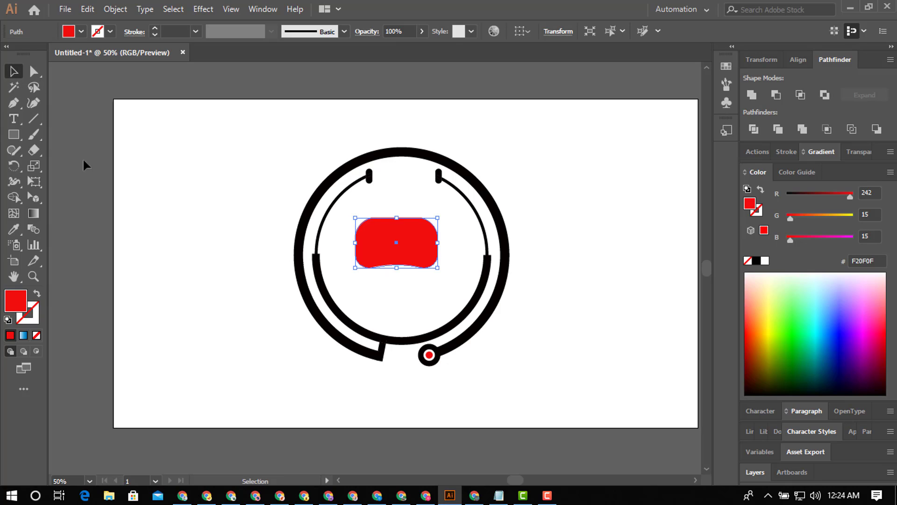
left_click(189, 252)
left_click(432, 250)
left_click(34, 103)
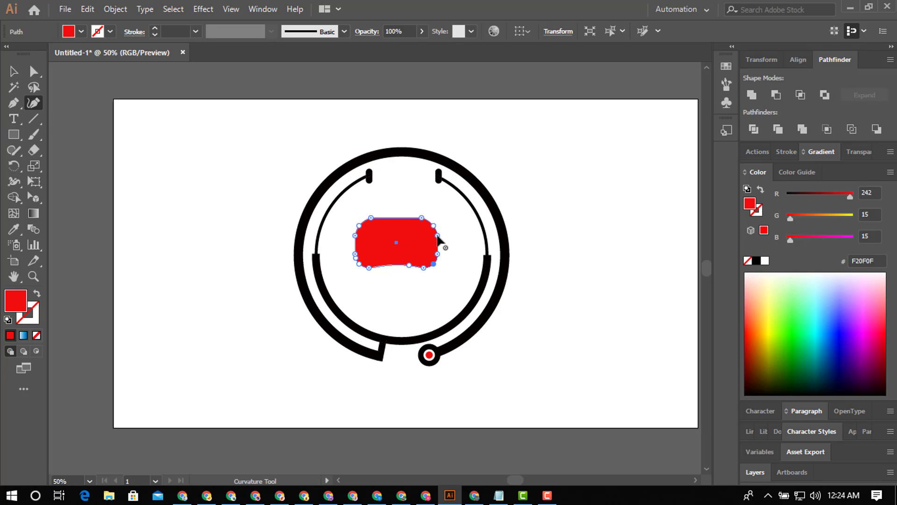
left_click_drag(438, 236, 430, 230)
key("ctrl+z")
key("ctrl+z")
Step: Bow the red shape's top edge upward at its middle and add a slightly lowered anchor at the middle of its bottom edge
left_click(400, 218)
left_click_drag(400, 217, 400, 216)
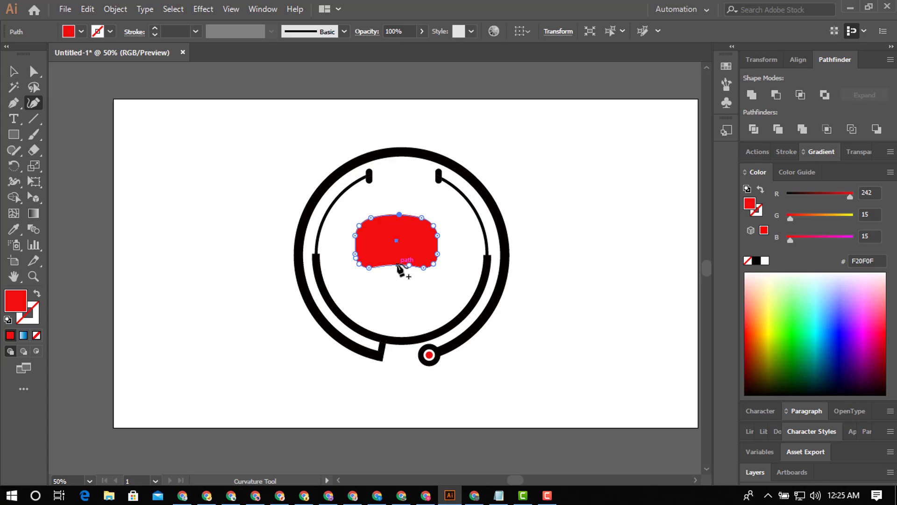
left_click(397, 265)
left_click_drag(398, 266, 397, 267)
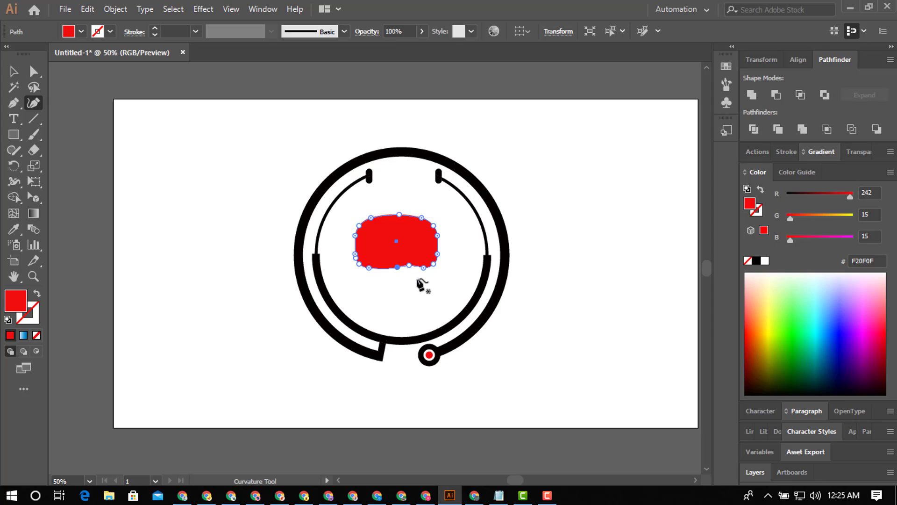
left_click(14, 72)
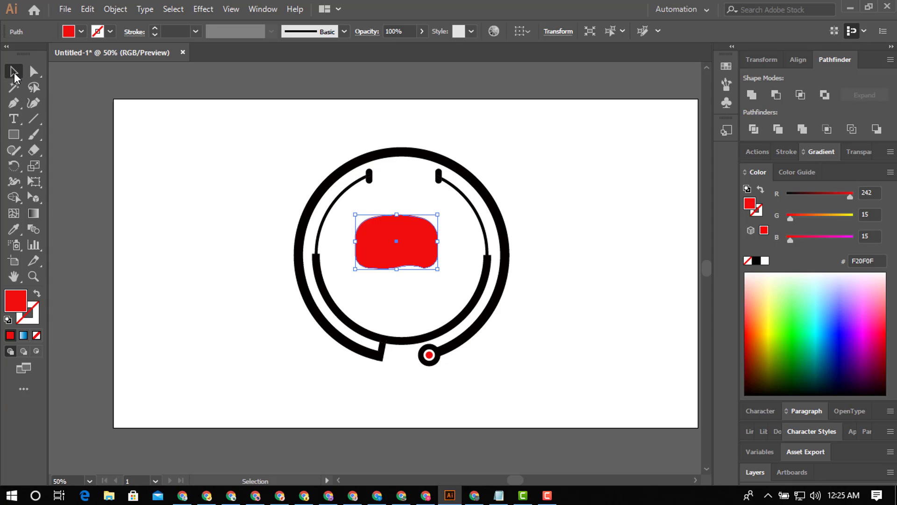
left_click(222, 197)
Step: Nudge the anchor point on the right half of the red shape's bottom edge upward with the Curvature tool
left_click(417, 247)
left_click(33, 103)
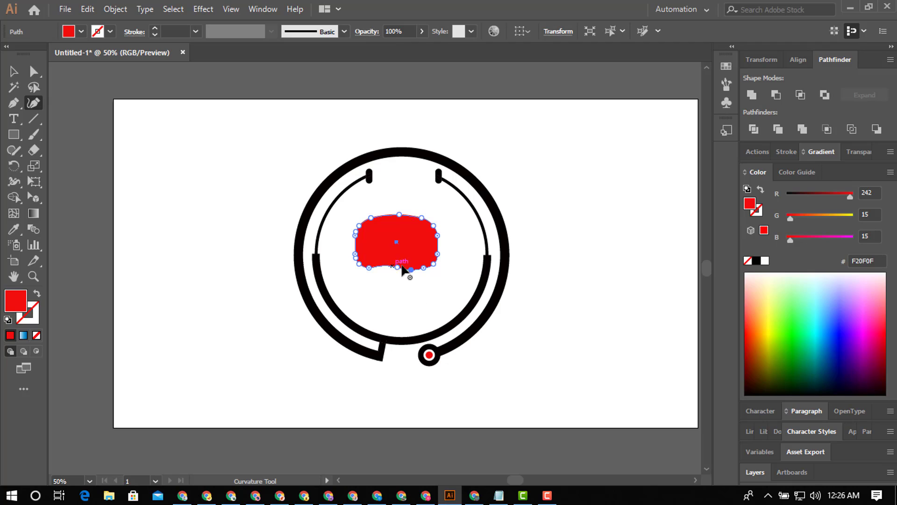
left_click(411, 269)
left_click_drag(411, 270, 411, 267)
left_click(411, 282)
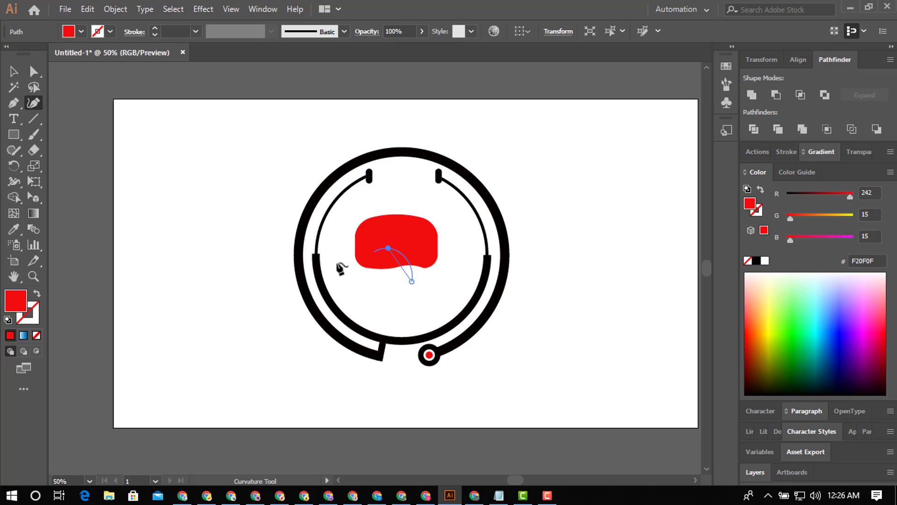
key("Escape")
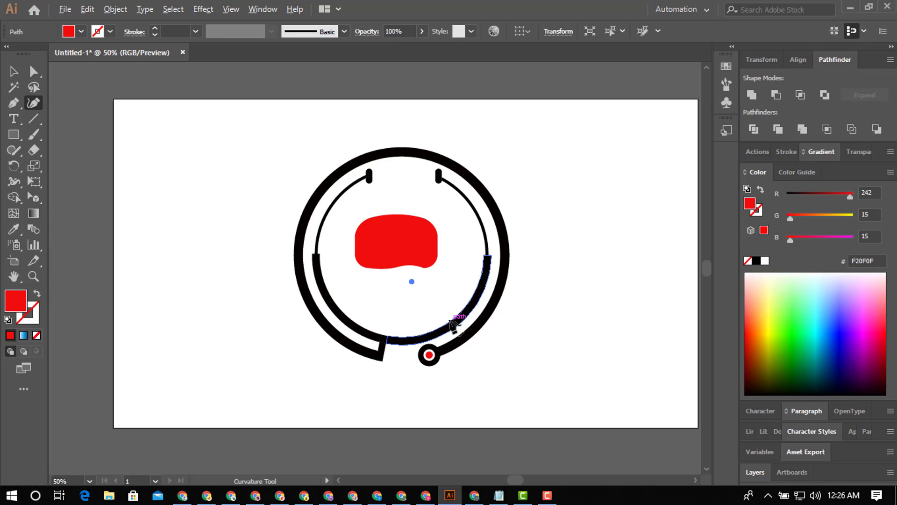
scroll(457, 321, "up", 2)
scroll(294, 314, "up", 5)
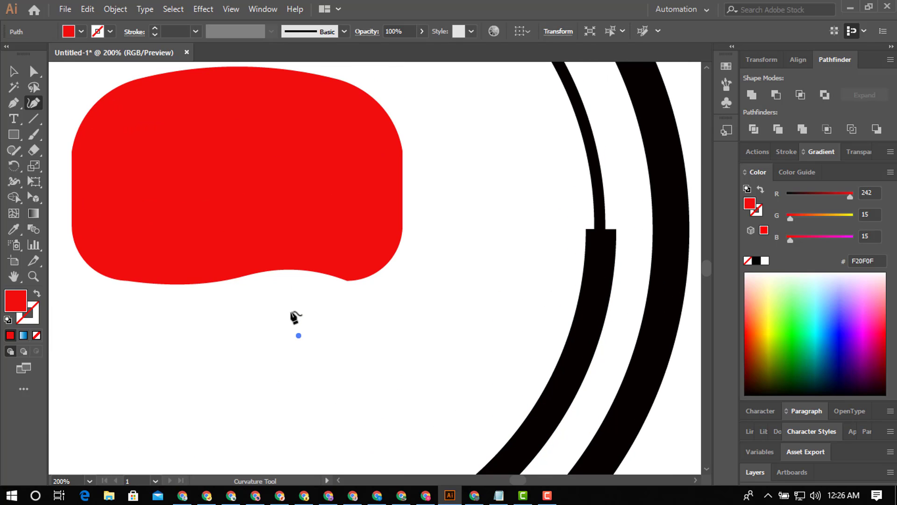
key("ctrl+z")
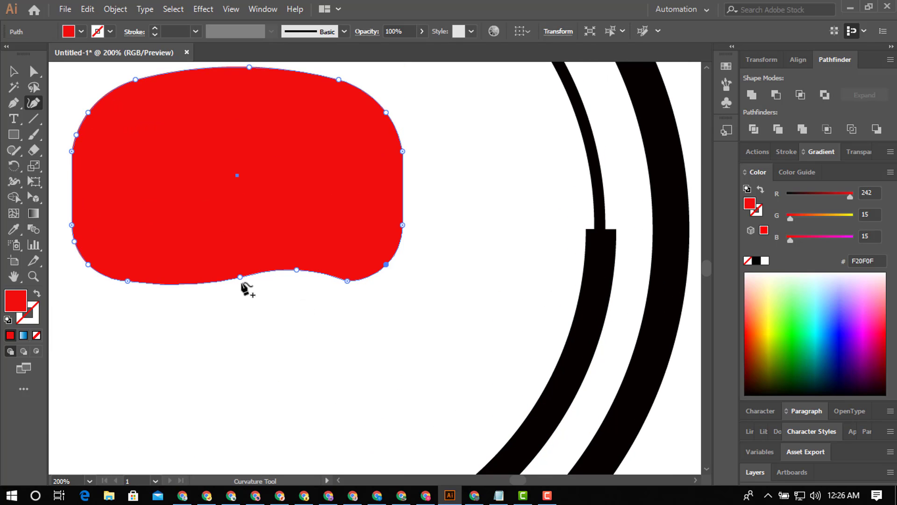
Step: Even out the red shape's bottom edge by adding and adjusting anchor points, and nudge its upper-left anchor slightly inward
left_click_drag(186, 282, 183, 279)
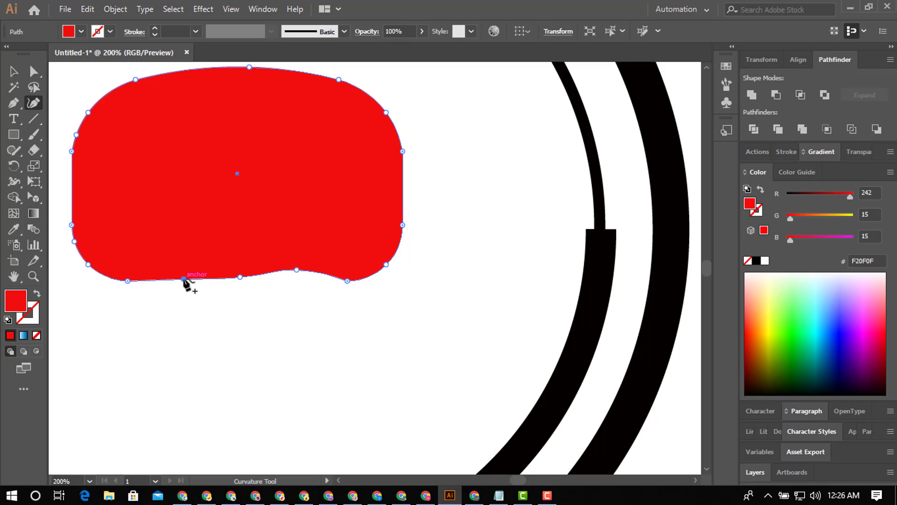
left_click(297, 270)
left_click_drag(297, 270, 297, 271)
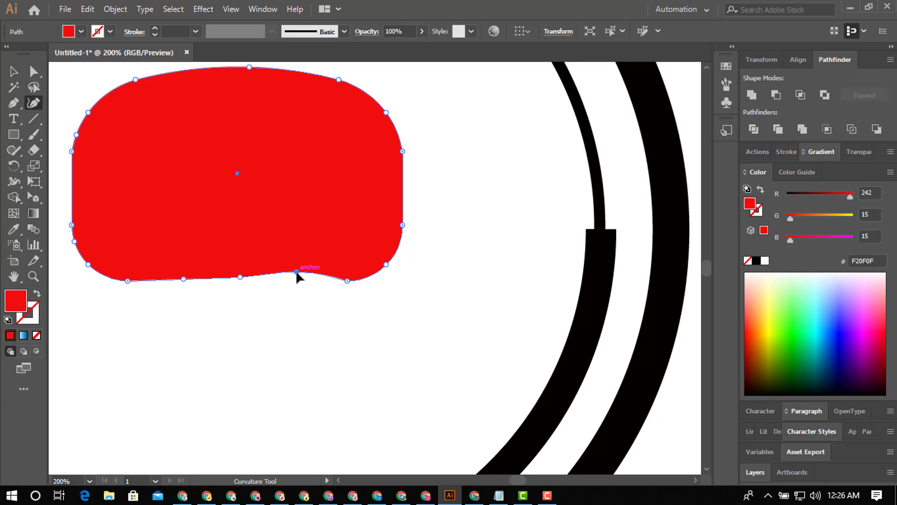
scroll(294, 274, "up", 2)
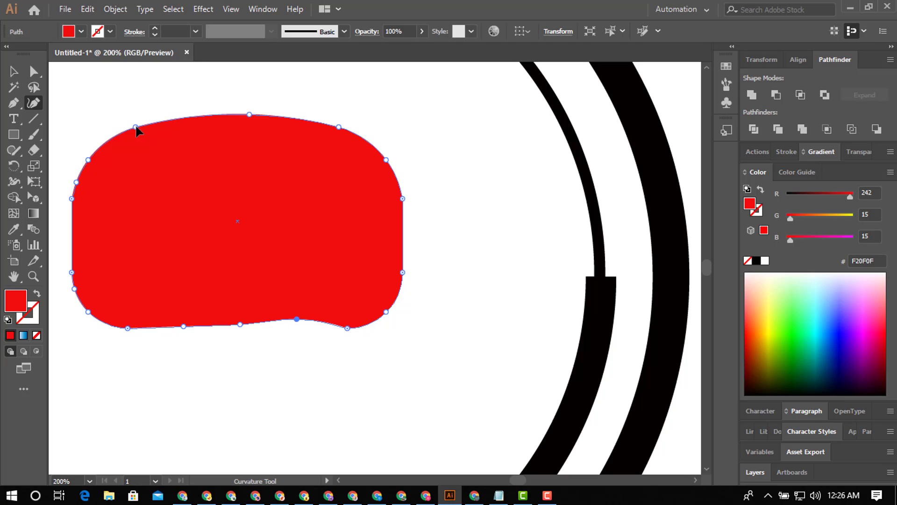
left_click_drag(136, 128, 140, 131)
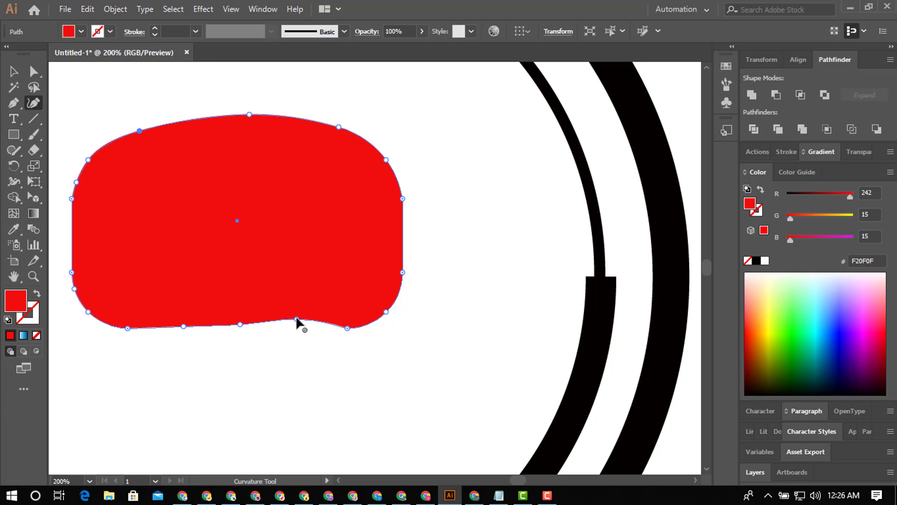
left_click_drag(297, 318, 296, 322)
left_click_drag(124, 327, 125, 331)
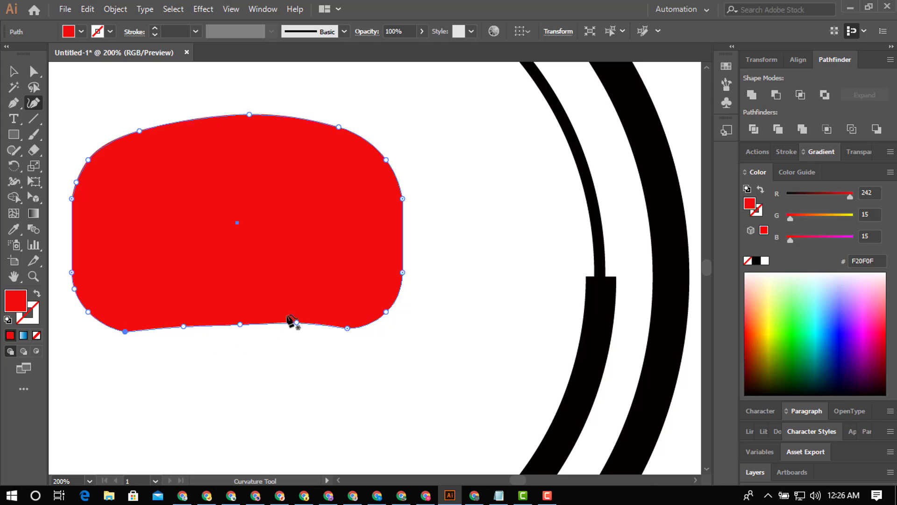
Step: Pull the two lower-right anchor points of the red shape inward so its right side tapers toward the bottom
left_click_drag(402, 273, 395, 271)
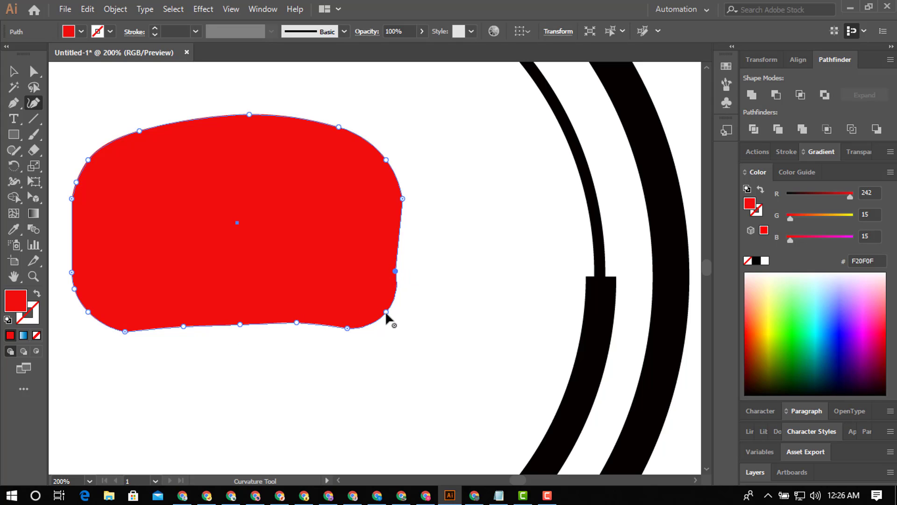
left_click_drag(385, 311, 380, 307)
scroll(415, 303, "down", 1)
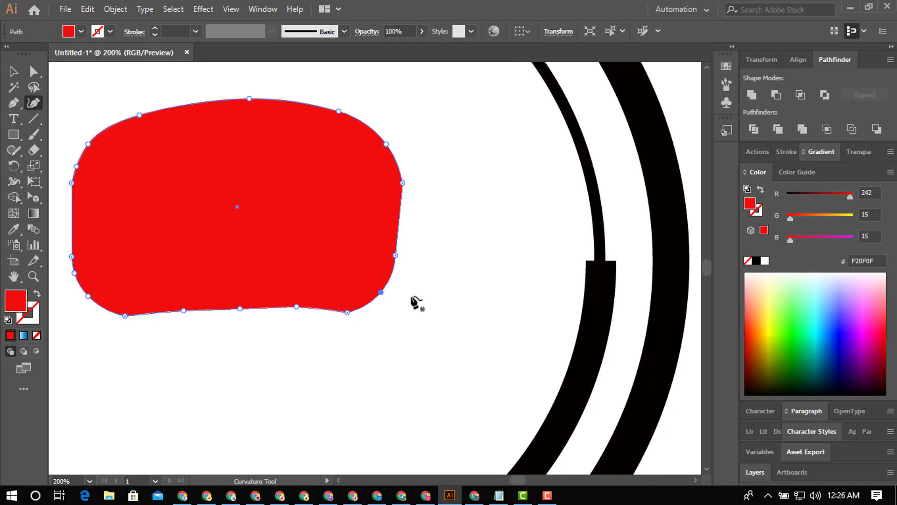
Step: Place a three-sided polygon with a radius of 26.1648 px at the red shape's center and rotate it to point right
left_click(15, 136)
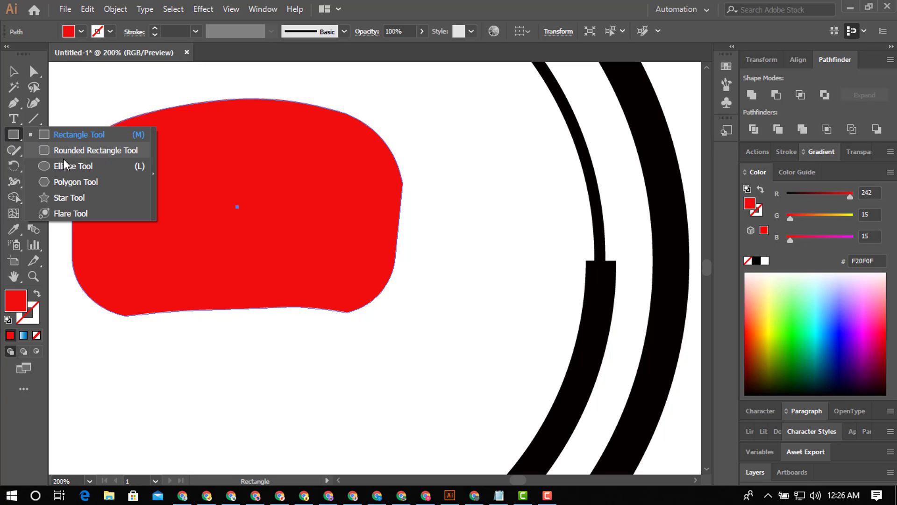
left_click(68, 181)
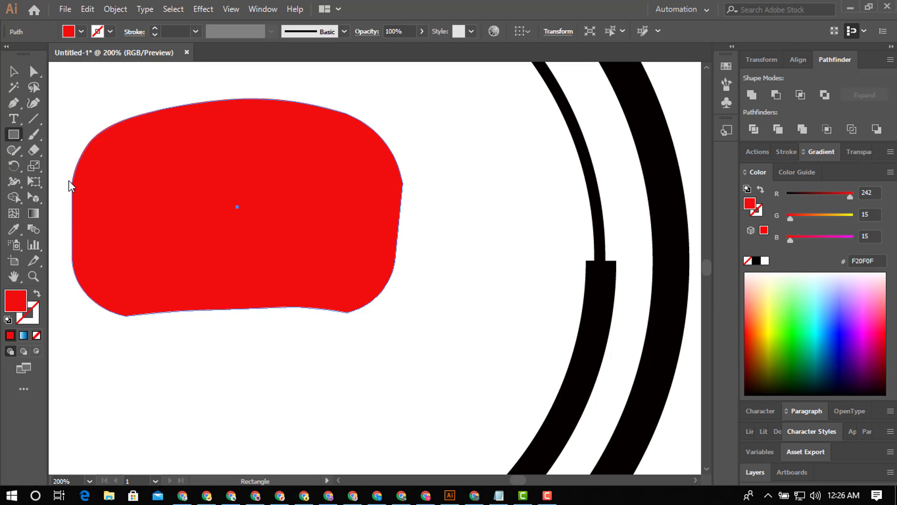
left_click(237, 207)
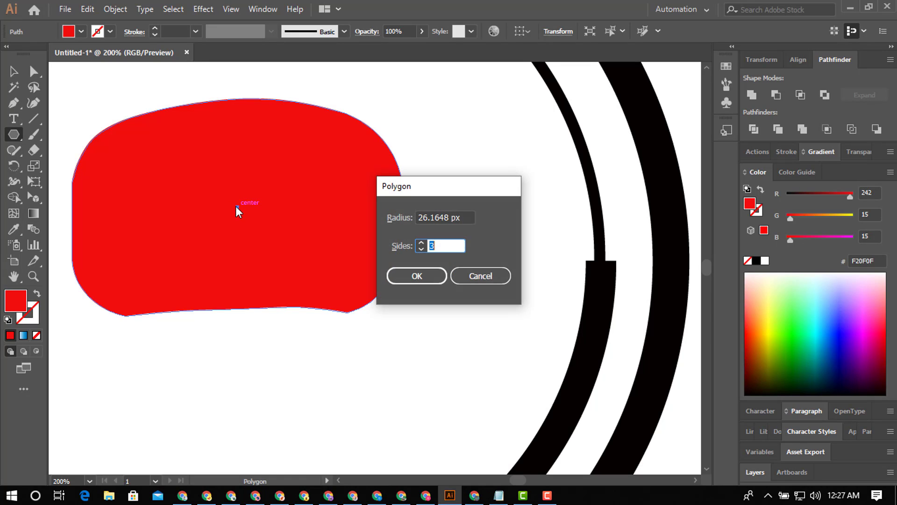
left_click(416, 277)
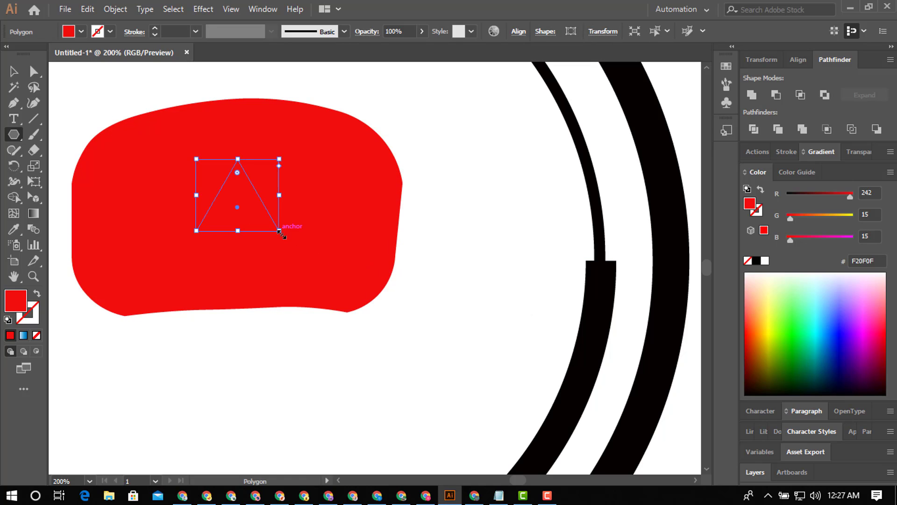
left_click_drag(286, 231, 213, 246)
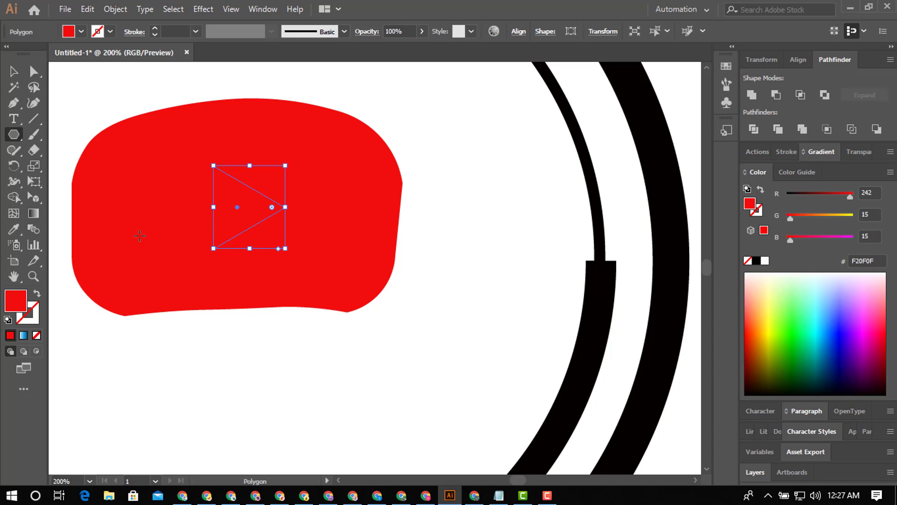
Step: Fill the triangle with the off-white color EFE8E8
double_click(20, 303)
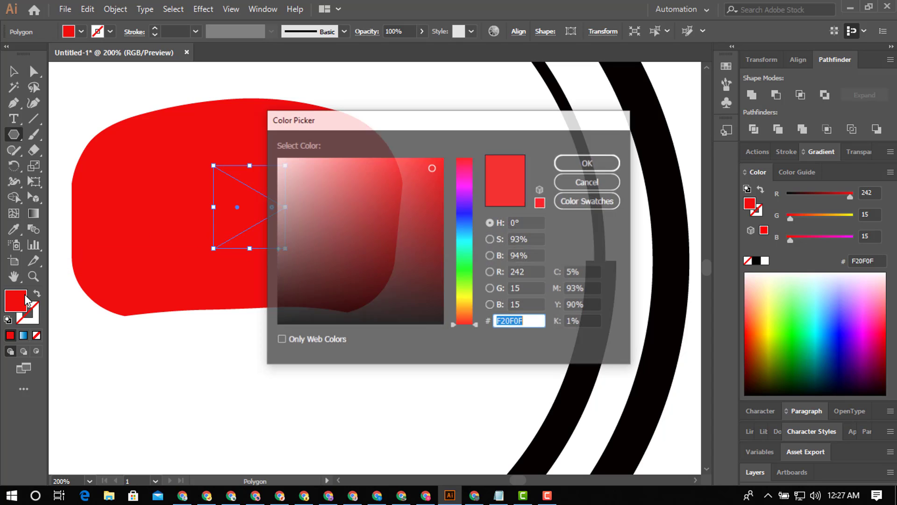
left_click(282, 167)
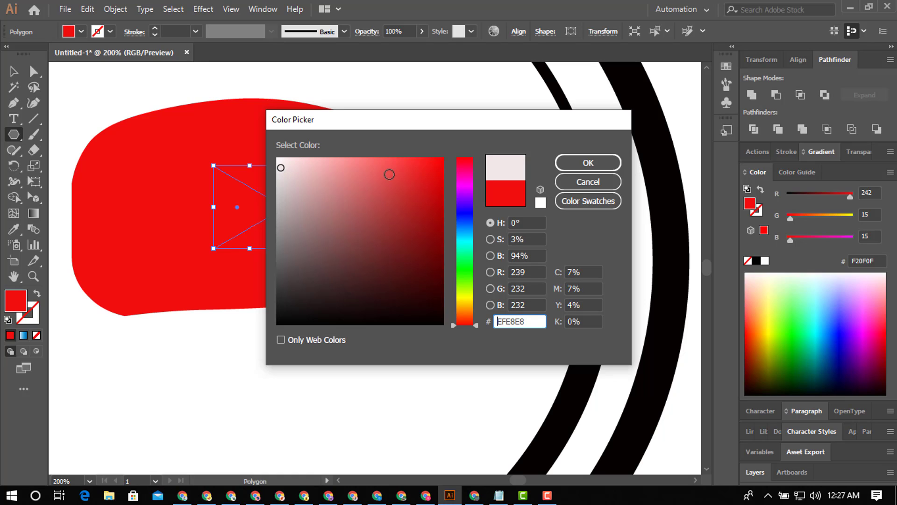
left_click(586, 161)
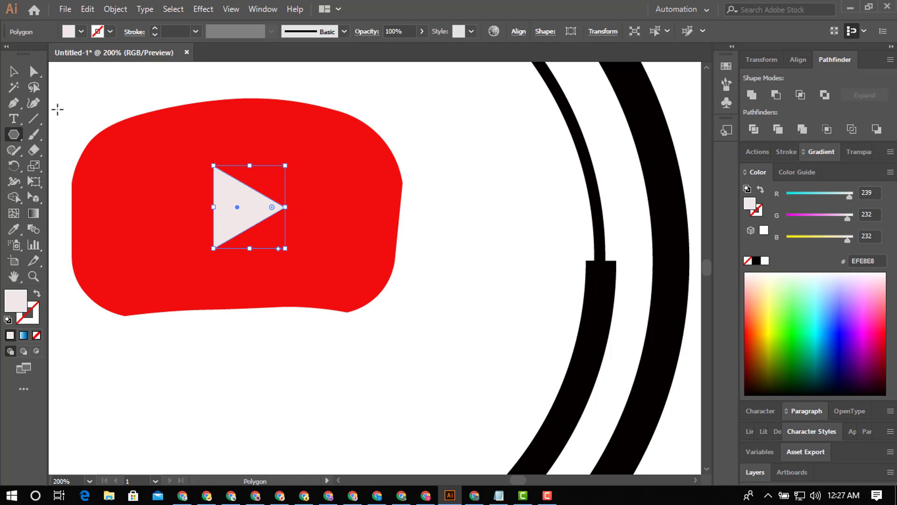
left_click(34, 102)
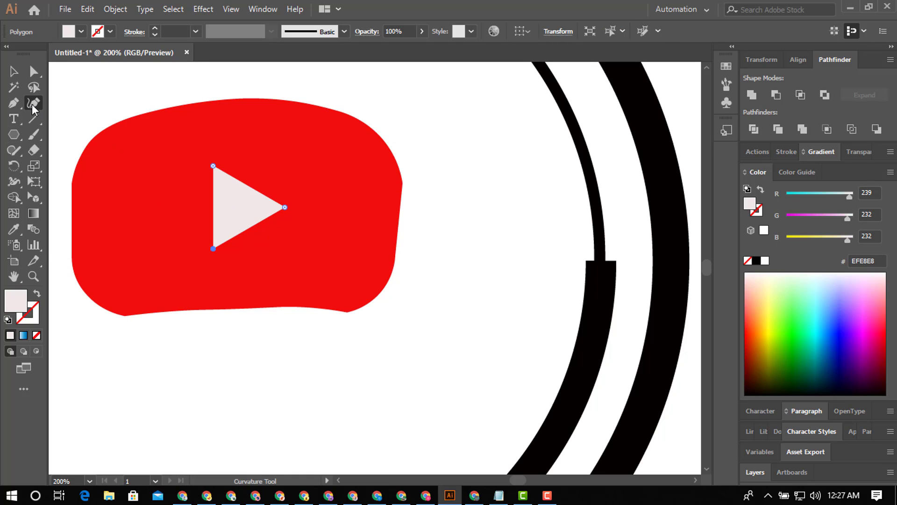
left_click(329, 299)
key("ctrl+z")
Step: Refine the red shape with the Curvature tool by raising its bottom-right anchor and moving the top-middle anchor slightly up and left
left_click(14, 71)
left_click(384, 123)
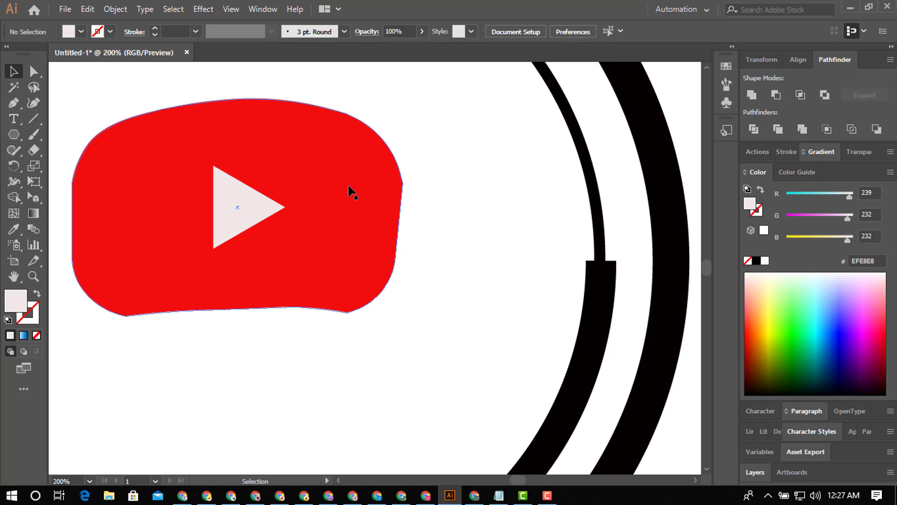
left_click(347, 186)
left_click(39, 101)
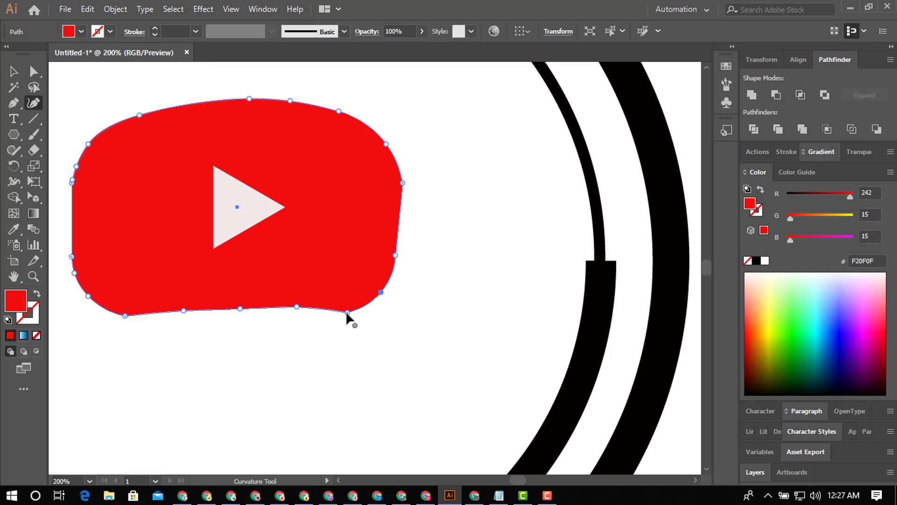
left_click_drag(347, 313, 346, 308)
left_click(125, 315)
left_click_drag(250, 99, 245, 98)
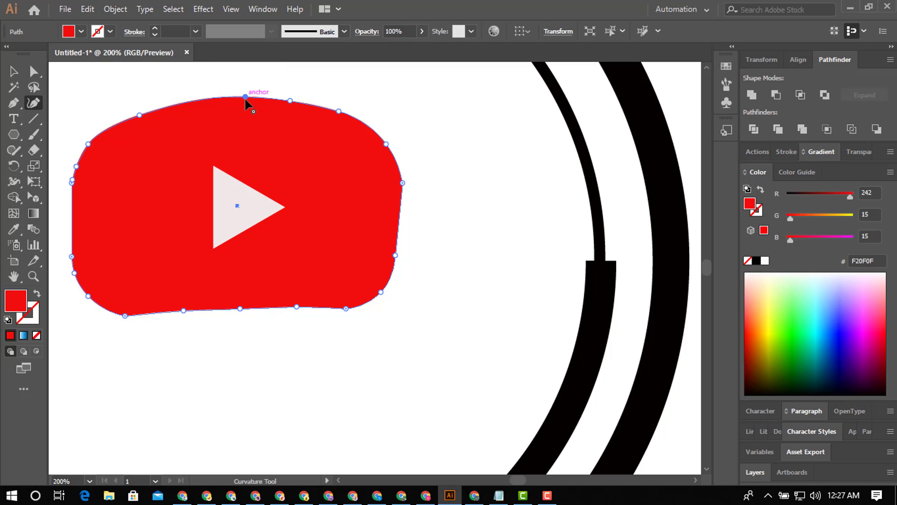
left_click(185, 102)
left_click(15, 72)
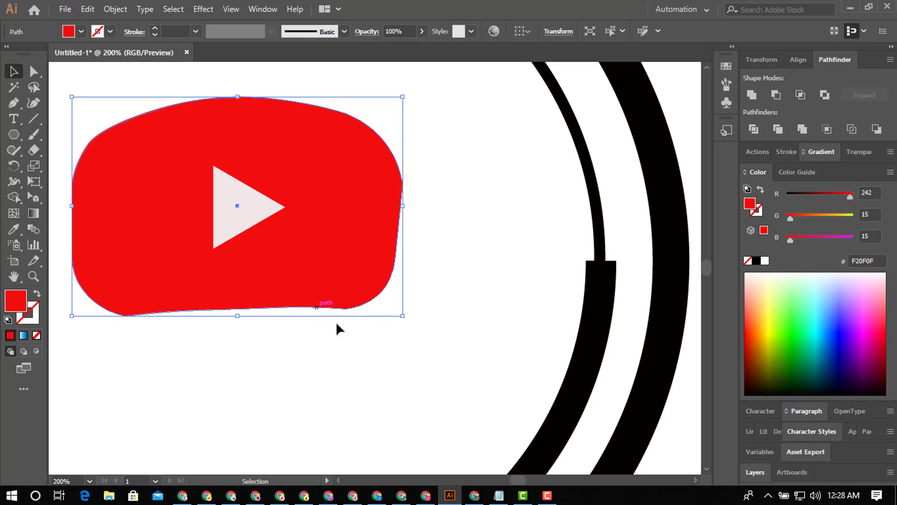
scroll(509, 402, "down", 6)
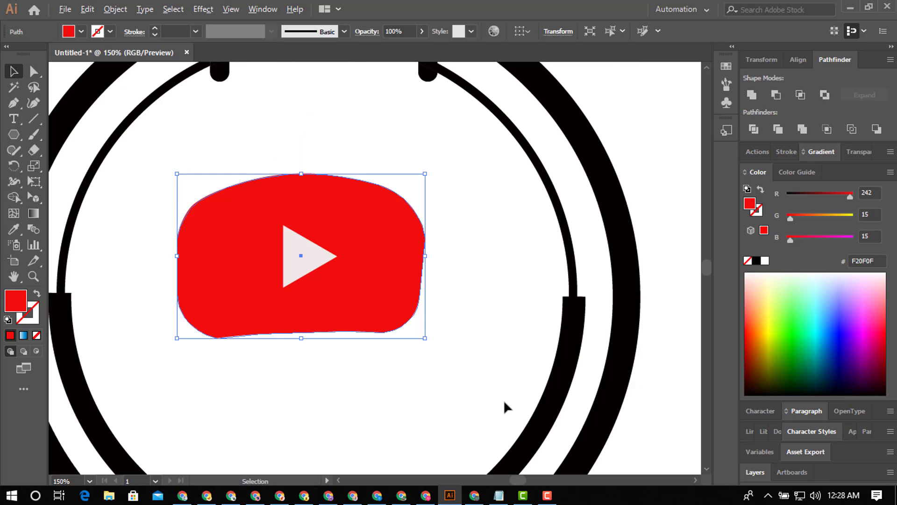
scroll(503, 399, "down", 2)
scroll(501, 398, "up", 2)
scroll(500, 393, "down", 3)
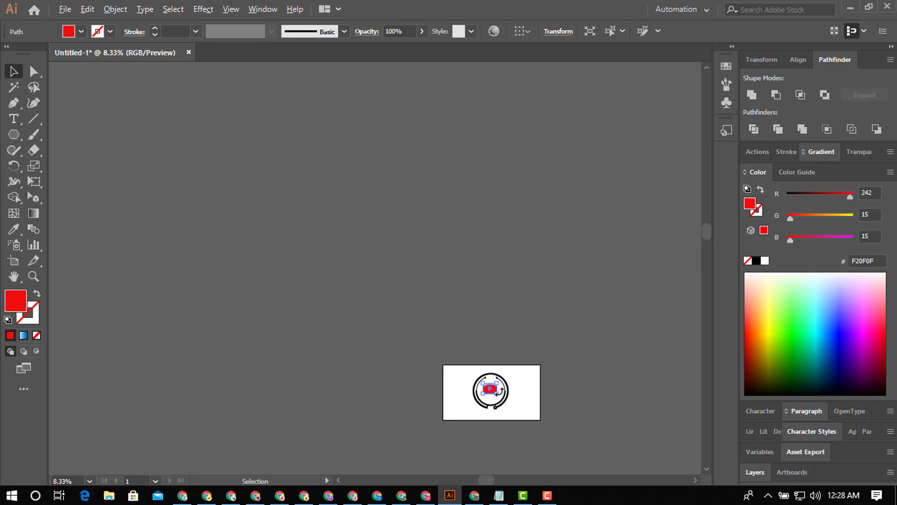
Step: Group the red shape with the off-white triangle inside it
scroll(498, 386, "up", 4)
scroll(497, 386, "down", 2)
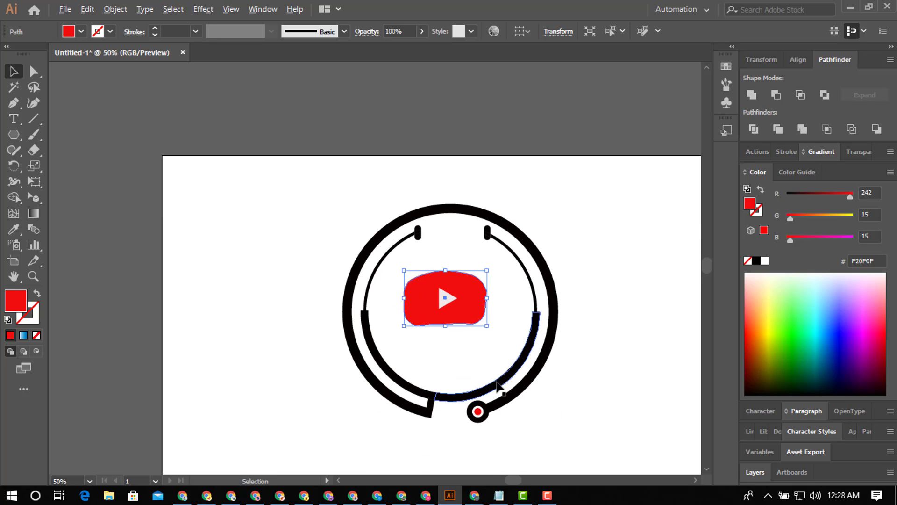
scroll(490, 369, "up", 5)
scroll(491, 370, "down", 2)
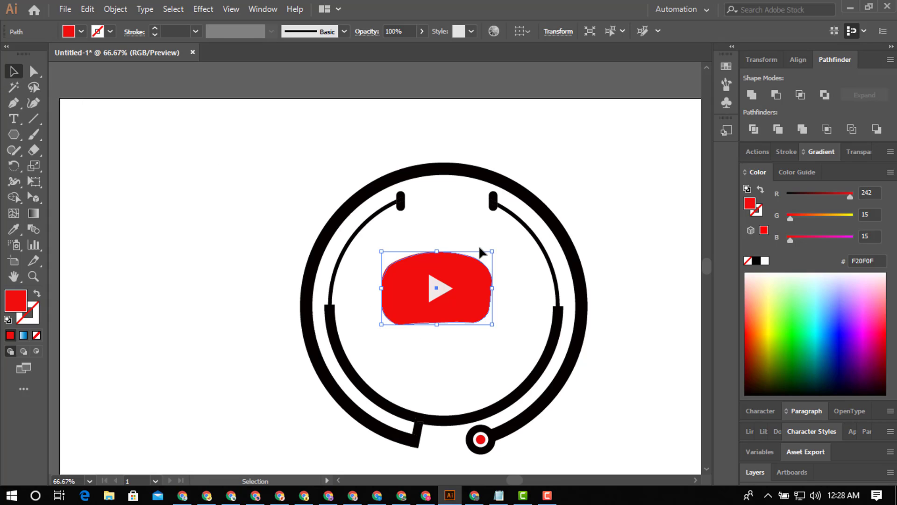
left_click(454, 224)
left_click_drag(398, 237, 470, 327)
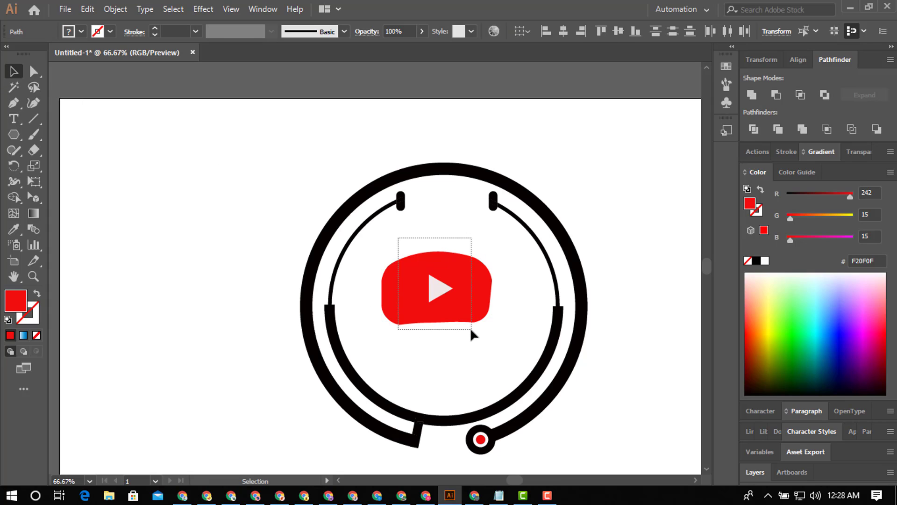
key("a")
key("v")
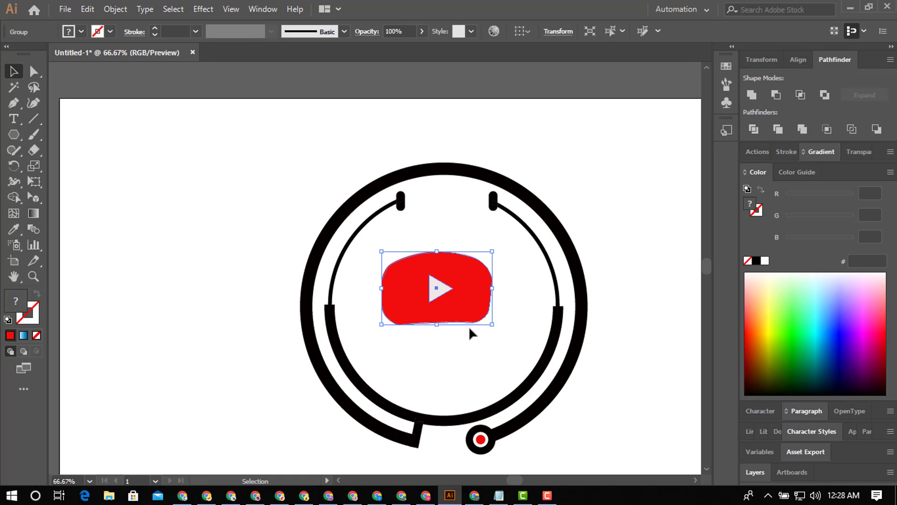
Step: Try to align all the separate logo parts by their left edges and then by their horizontal centers
left_click_drag(299, 156, 544, 423)
left_click(547, 38)
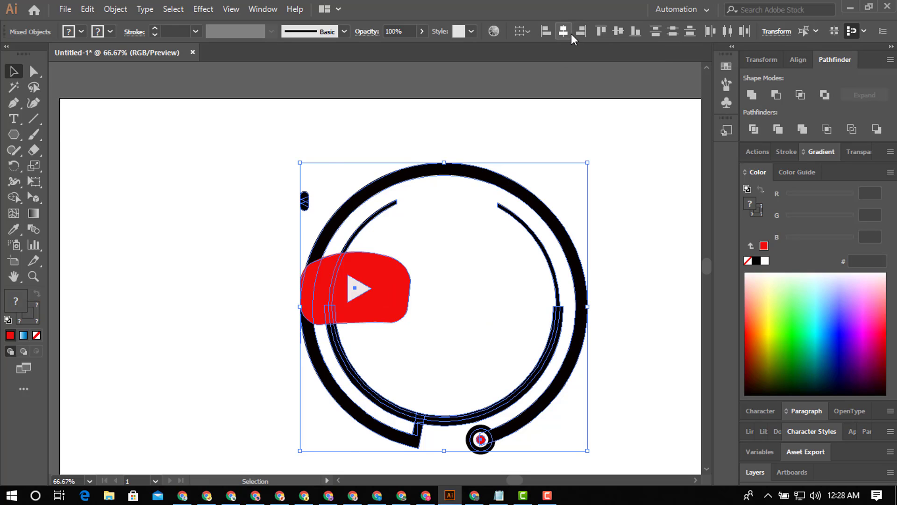
left_click(571, 33)
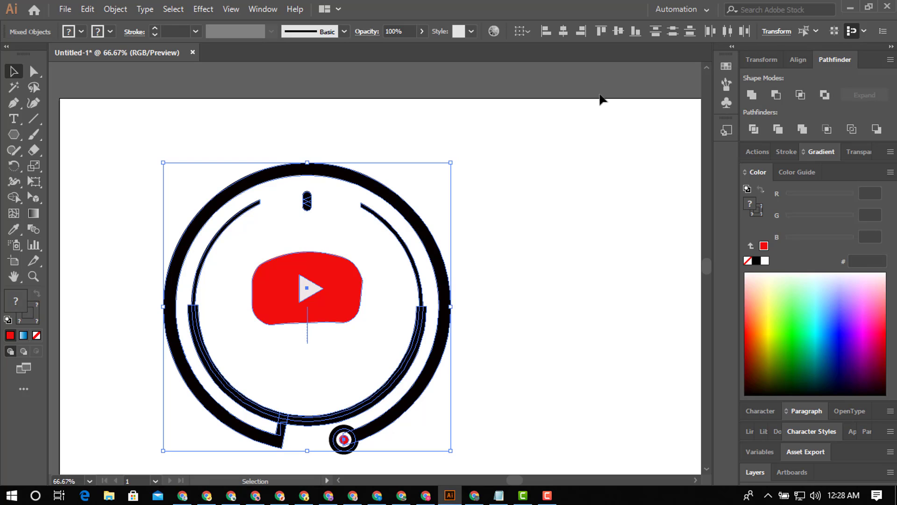
key("ctrl+z")
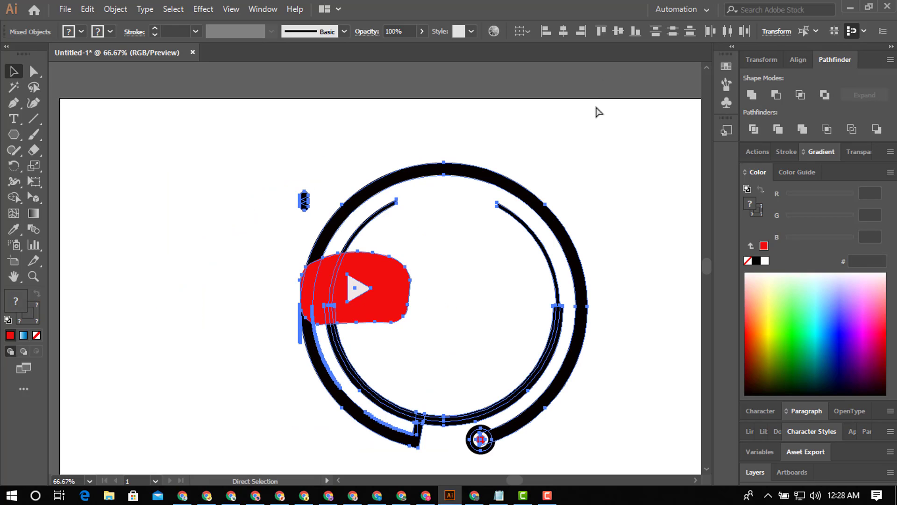
key("ctrl+z")
left_click(622, 197)
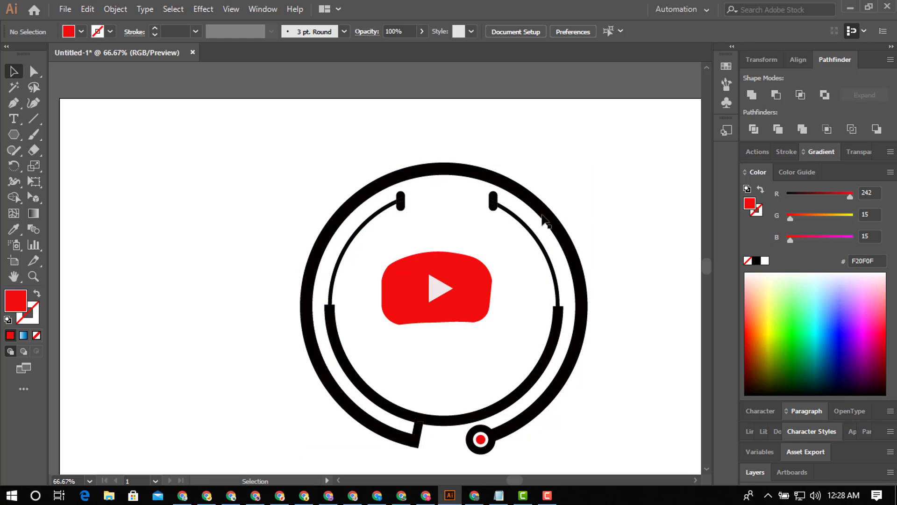
Step: Unite the black ring pieces, both upper end caps and the lower dot into a single shape
left_click(492, 206)
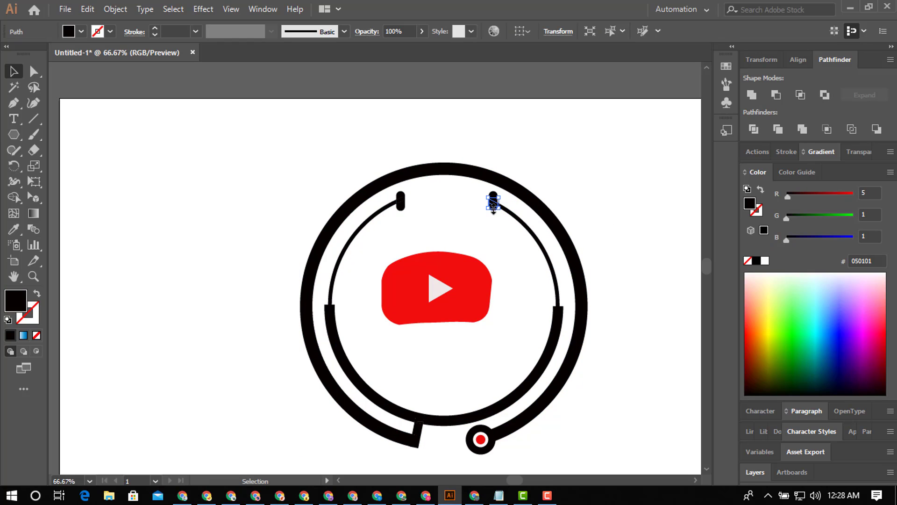
left_click(478, 201)
left_click(512, 210)
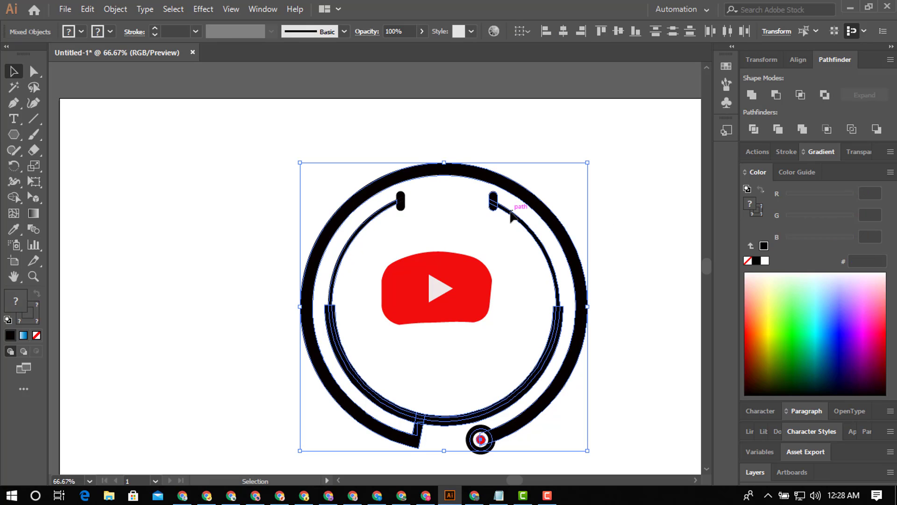
left_click(499, 220)
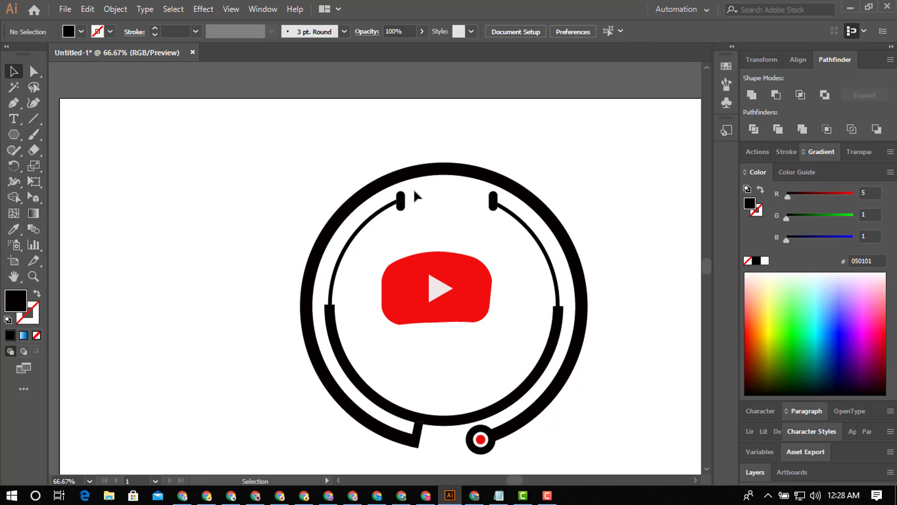
left_click_drag(395, 202, 386, 209)
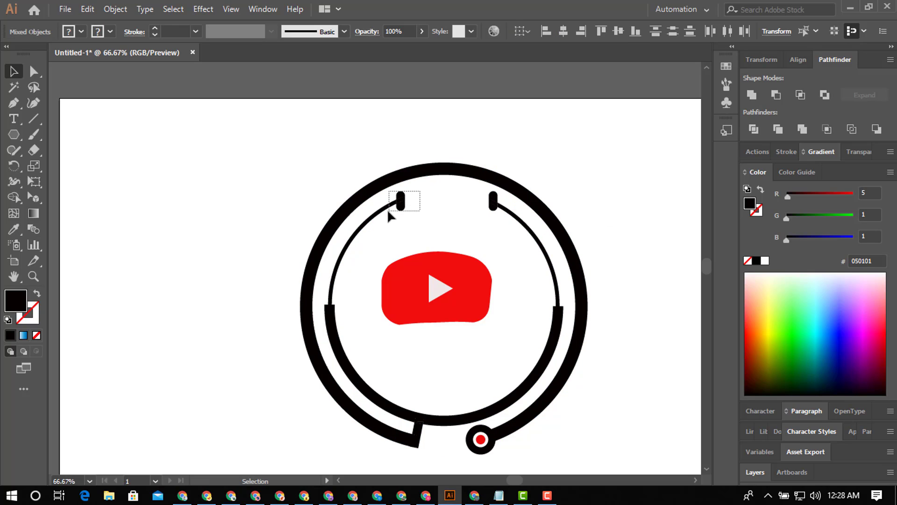
left_click(752, 94)
left_click(515, 254)
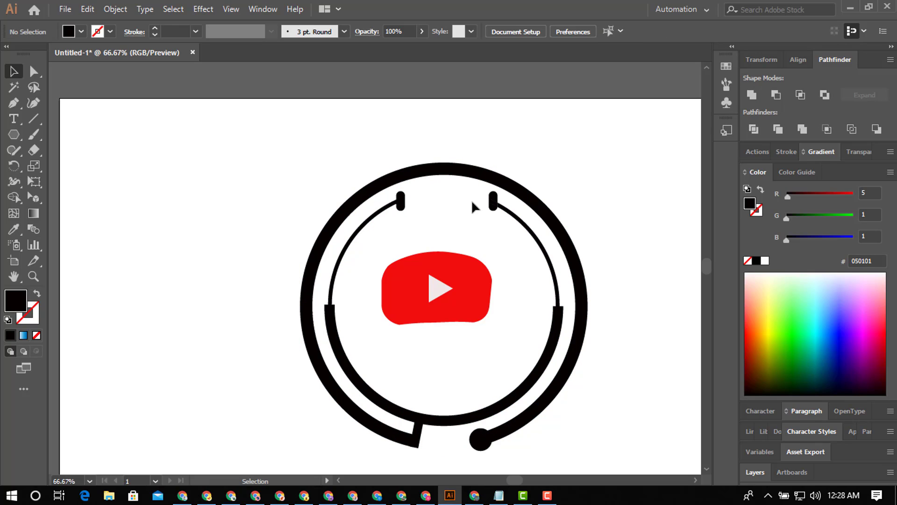
left_click_drag(471, 200, 514, 211)
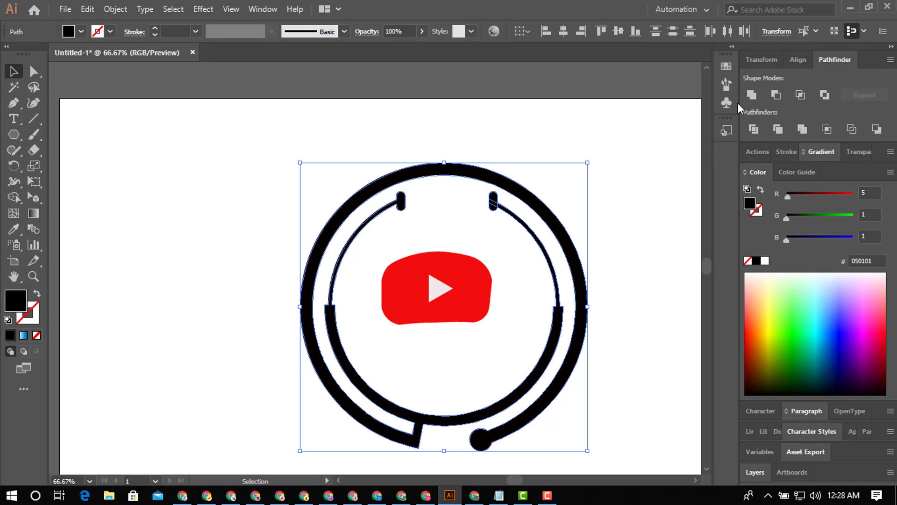
left_click(621, 185)
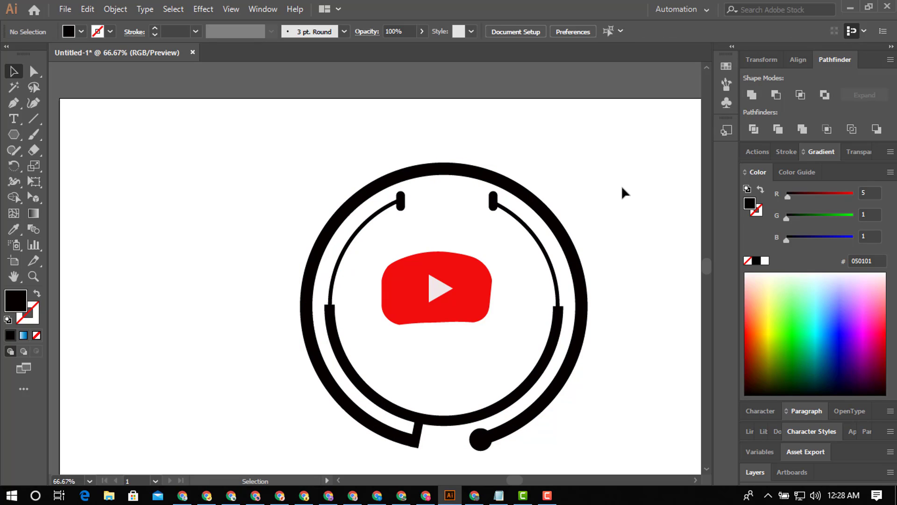
Step: Align the play button group and the black rings on their horizontal and vertical centers
left_click_drag(555, 168, 393, 351)
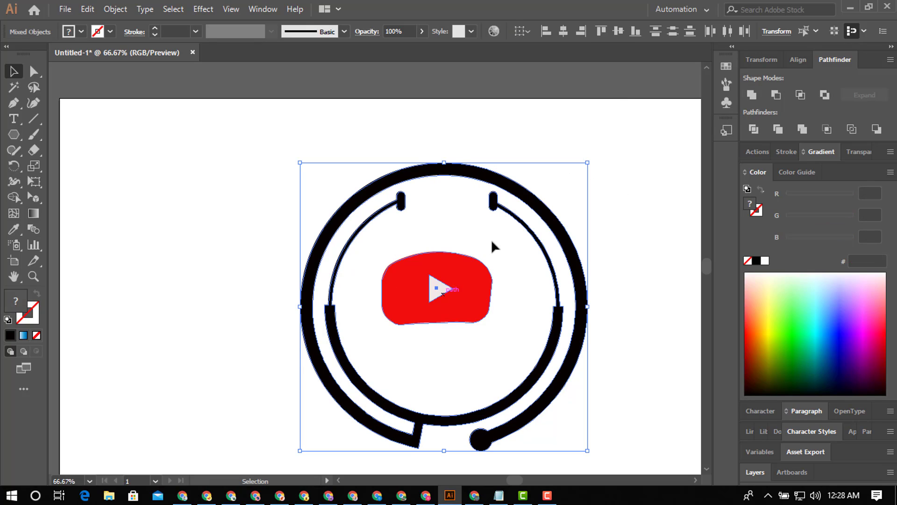
left_click(567, 32)
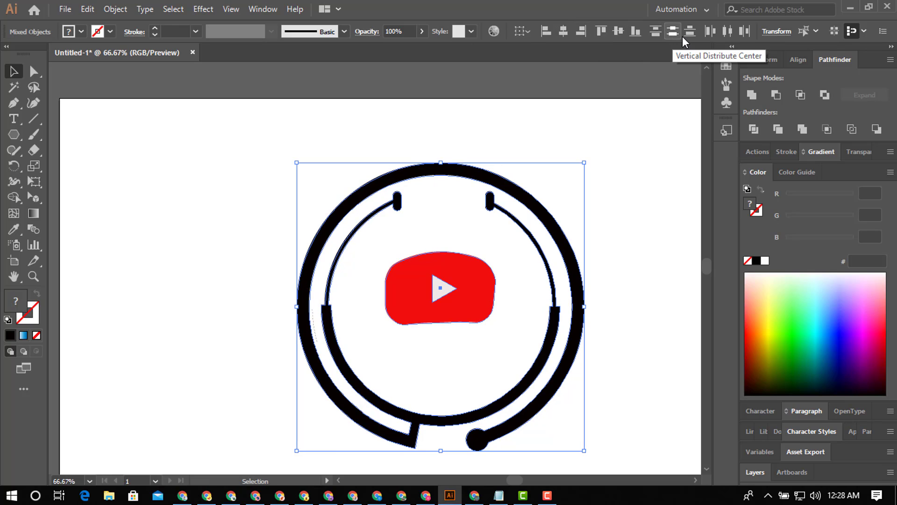
left_click(622, 32)
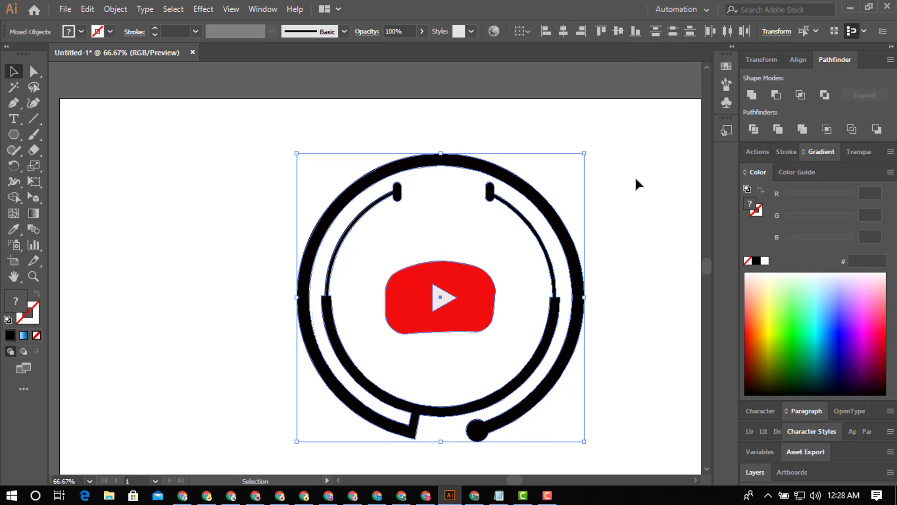
left_click(638, 190)
scroll(629, 243, "down", 2)
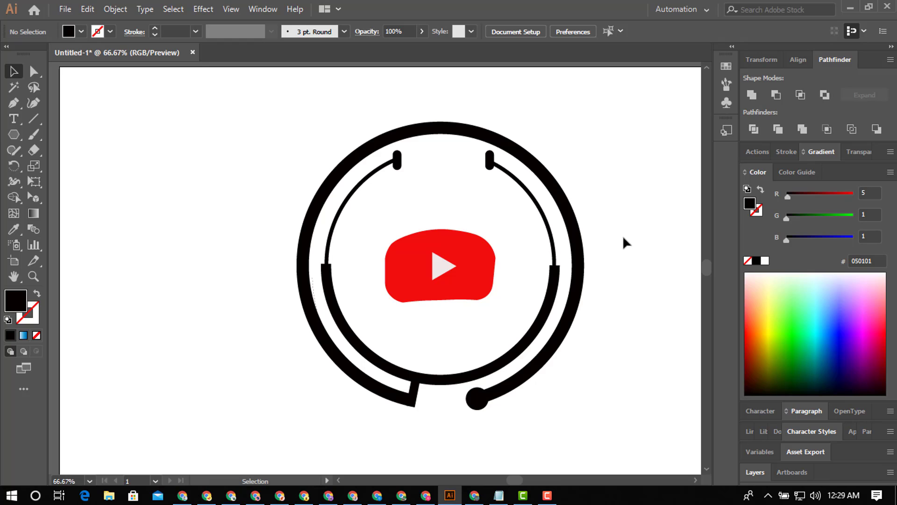
Step: Draw a small circle with the Ellipse tool on the blank artboard area beside the rings
left_click(482, 405)
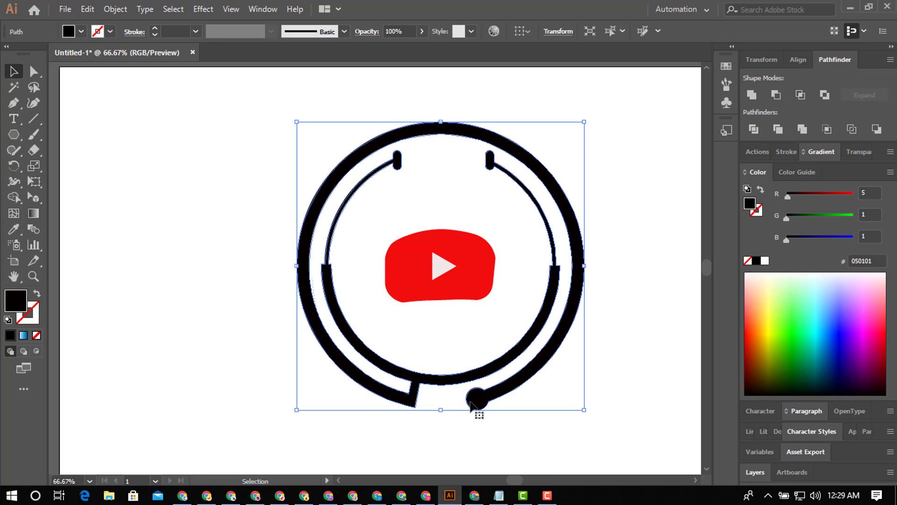
left_click(192, 372)
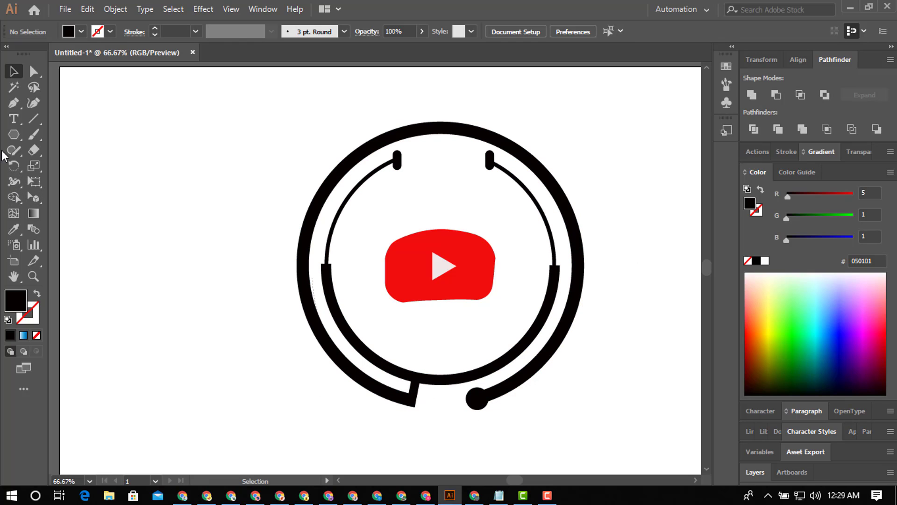
left_click(16, 138)
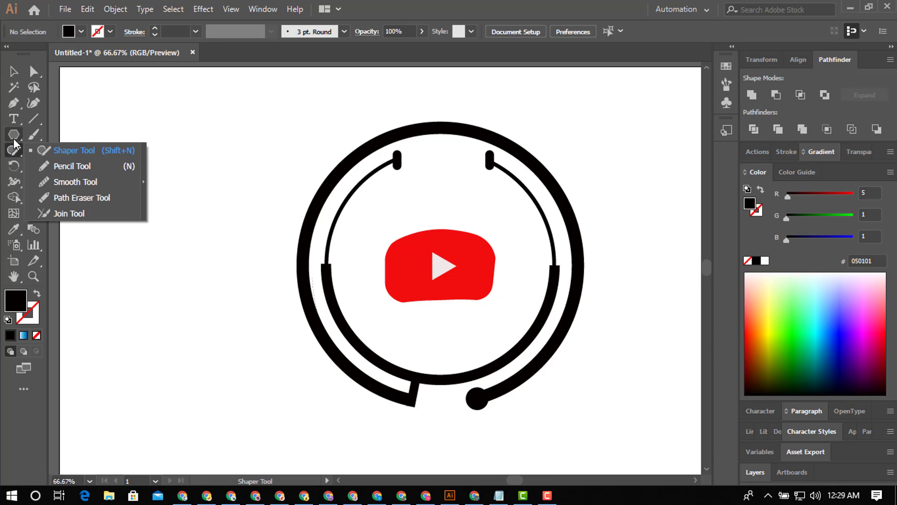
left_click_drag(14, 141, 66, 167)
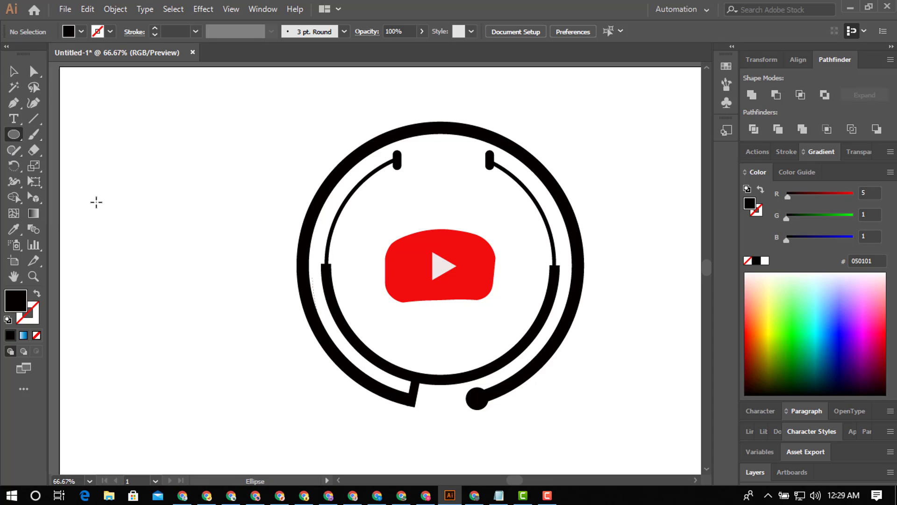
left_click_drag(132, 258, 134, 260)
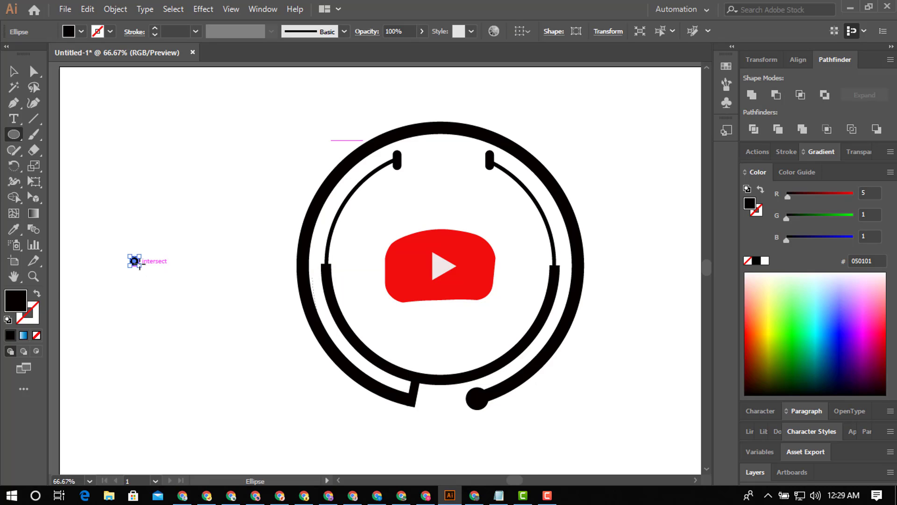
Step: Fill the small circle with F4E1E1 and move it to the center of the black dot at the outer ring's end
double_click(18, 306)
left_click_drag(294, 161, 289, 164)
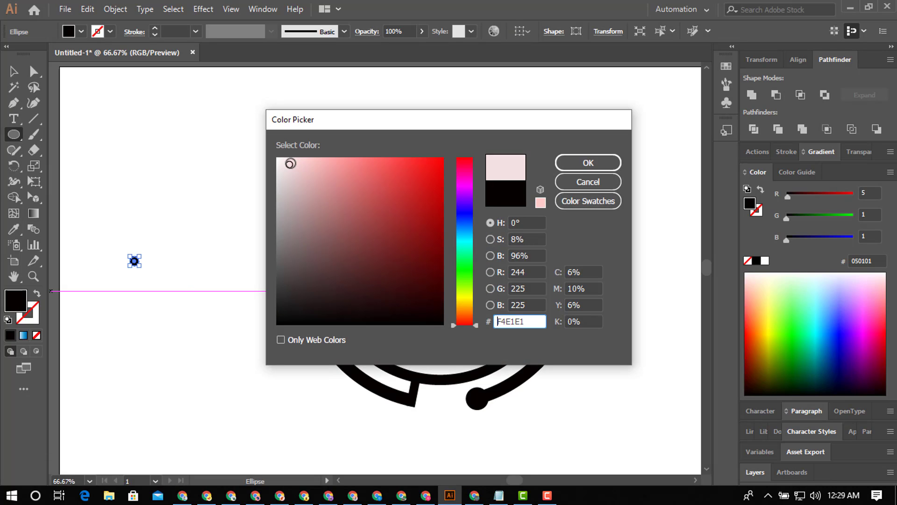
left_click(579, 162)
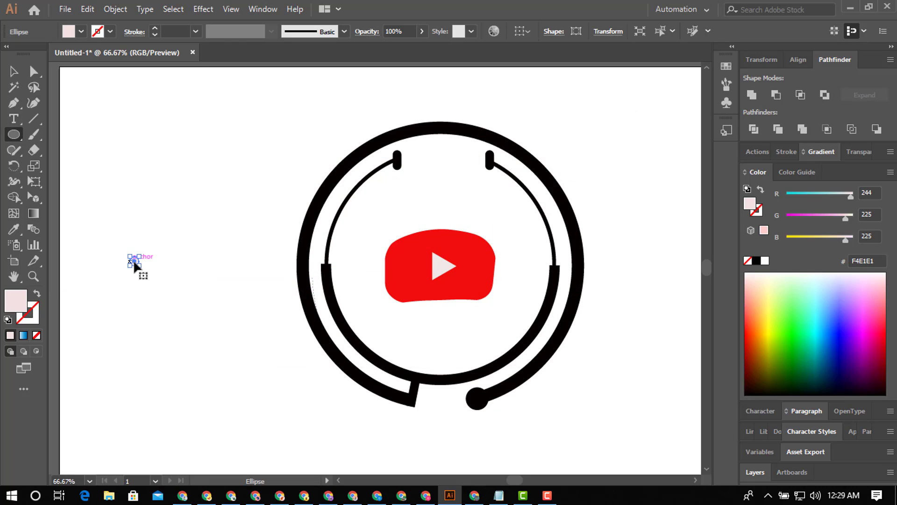
left_click_drag(133, 259, 477, 398)
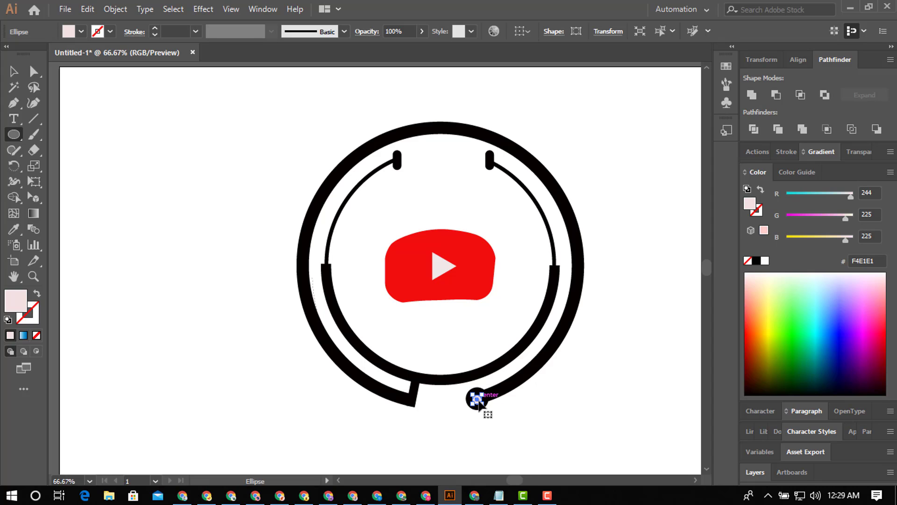
Step: Fill the small circle with the play button's red, F20F0F, using the Eyedropper
left_click(13, 229)
left_click(408, 250)
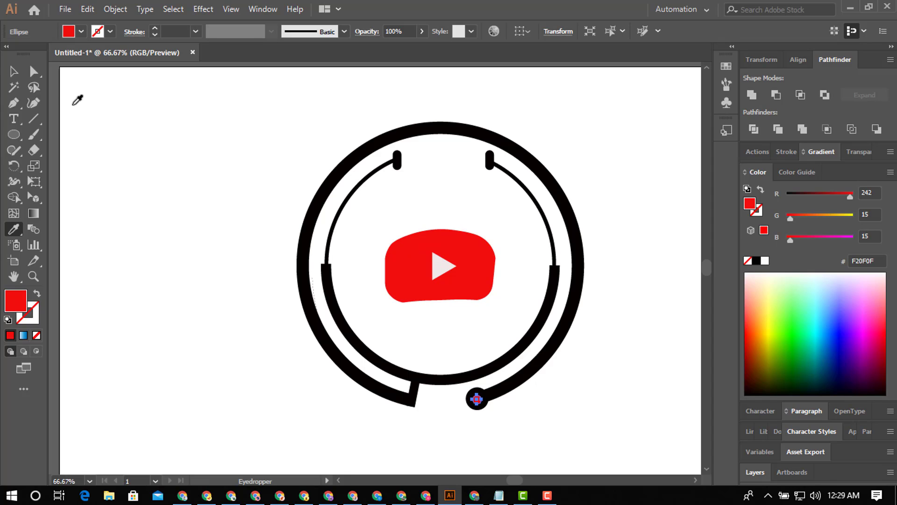
left_click(14, 71)
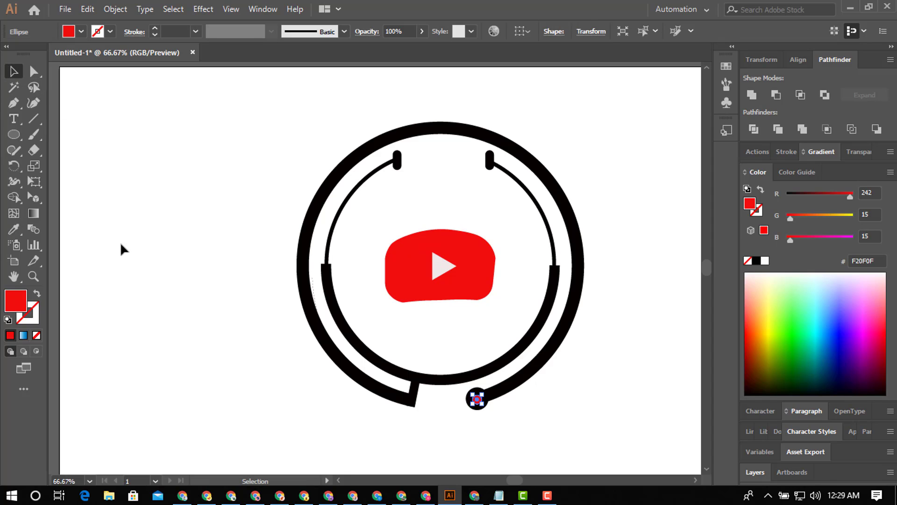
left_click(154, 286)
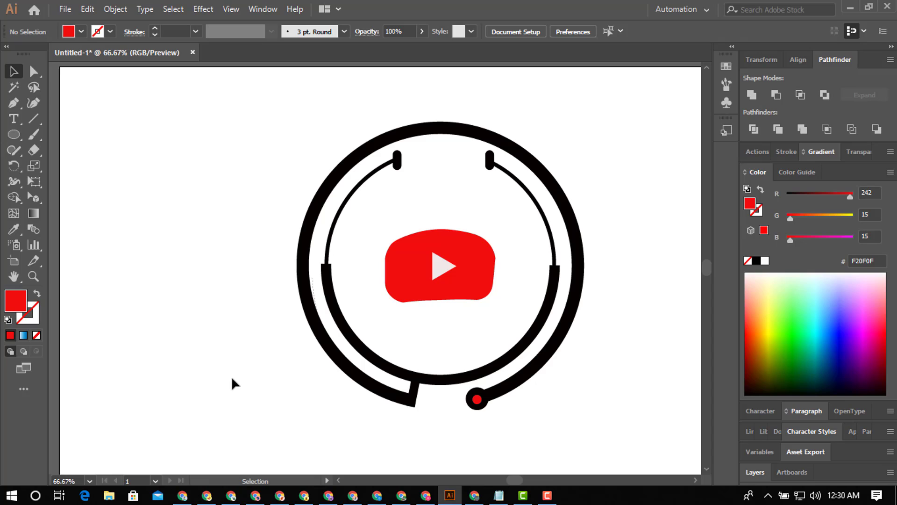
Step: Move the whole logo straight up toward the artboard's upper edge, leaving free space below it
scroll(237, 377, "right", 3)
scroll(239, 377, "down", 2)
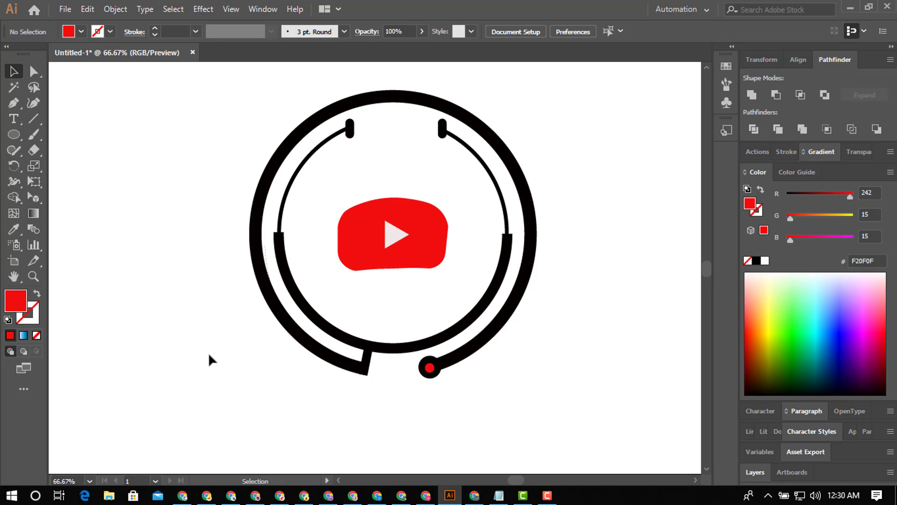
scroll(212, 352, "down", 1, "alt")
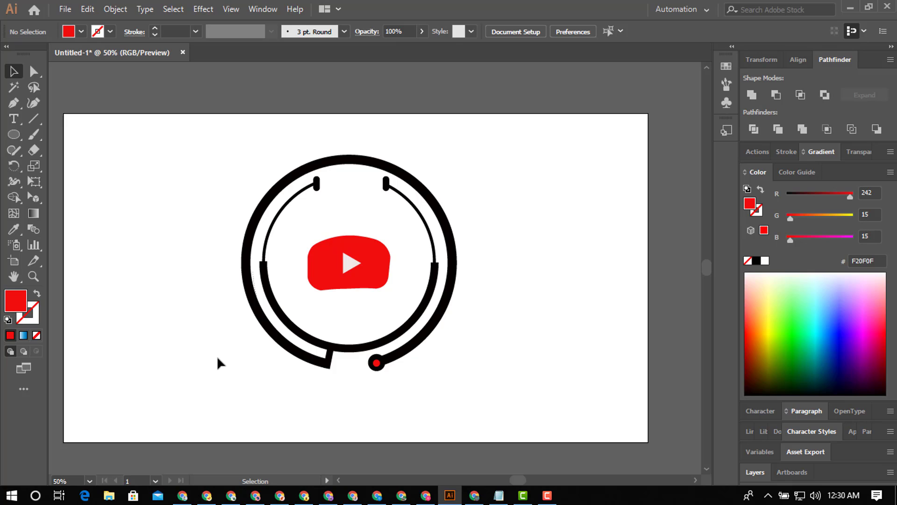
scroll(217, 358, "left", 2)
scroll(217, 359, "down", 2)
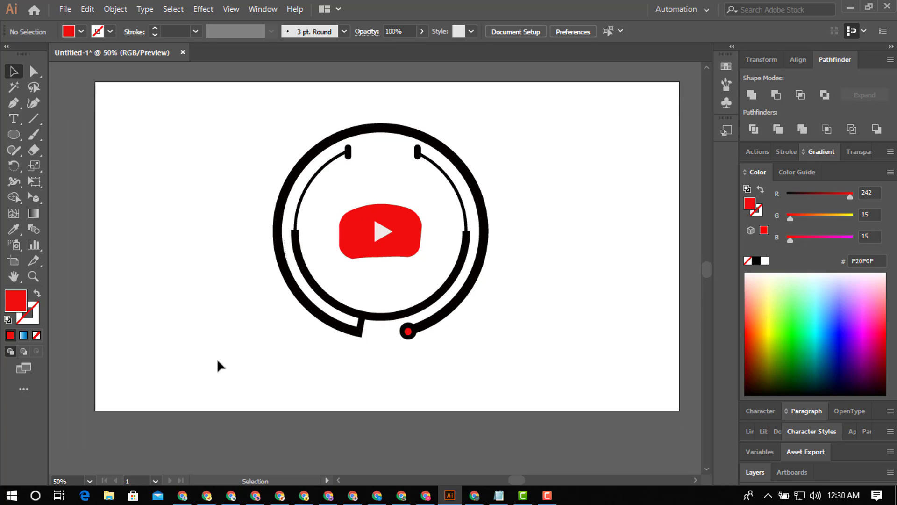
left_click_drag(236, 221, 490, 344)
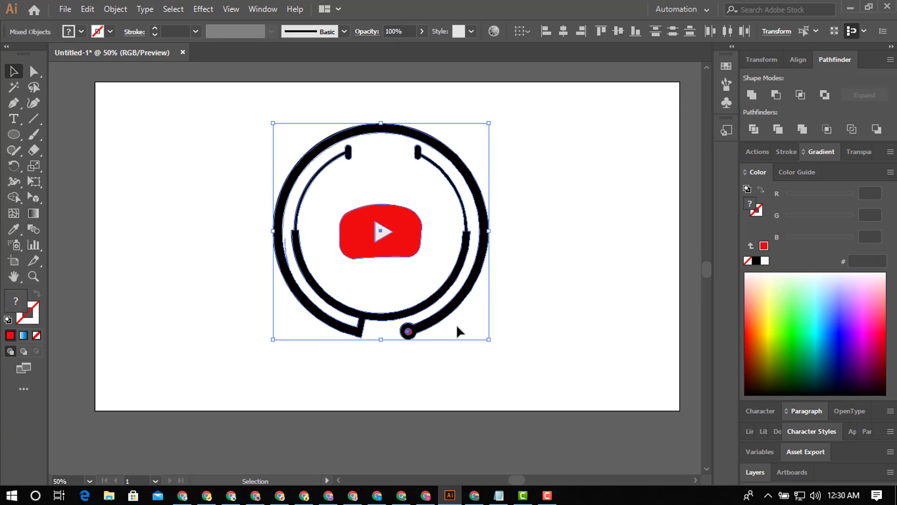
left_click_drag(443, 319, 444, 295)
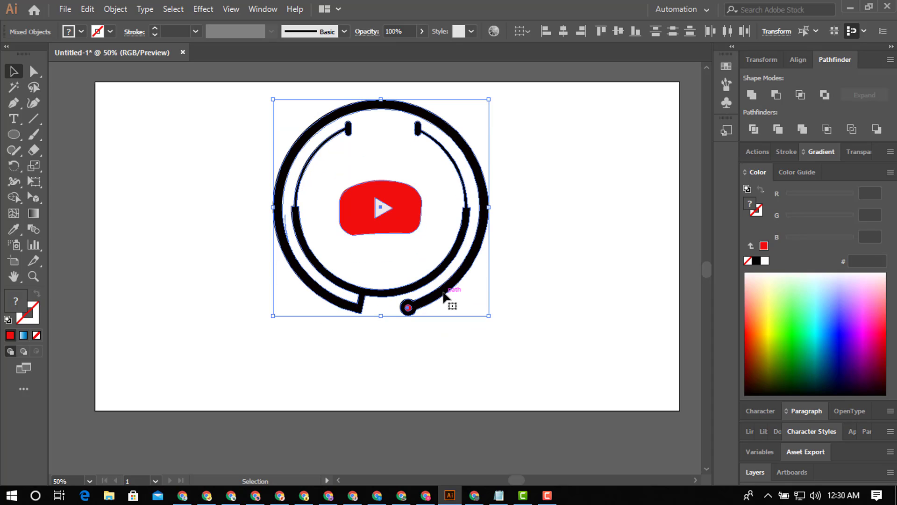
Step: Add the text YOUTUBE DOCTOR with the Type tool in the free space below the rings
left_click(422, 371)
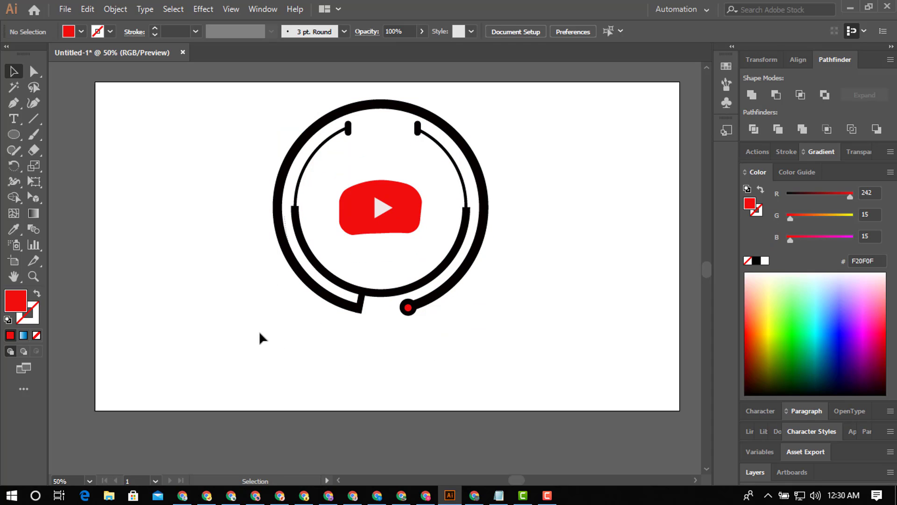
left_click(14, 118)
left_click(404, 364)
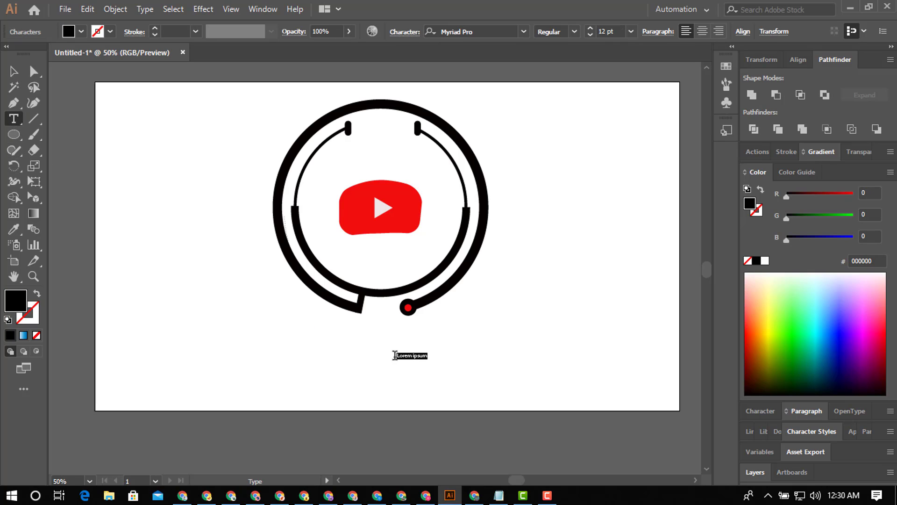
type("youtube DOctor")
left_click(14, 72)
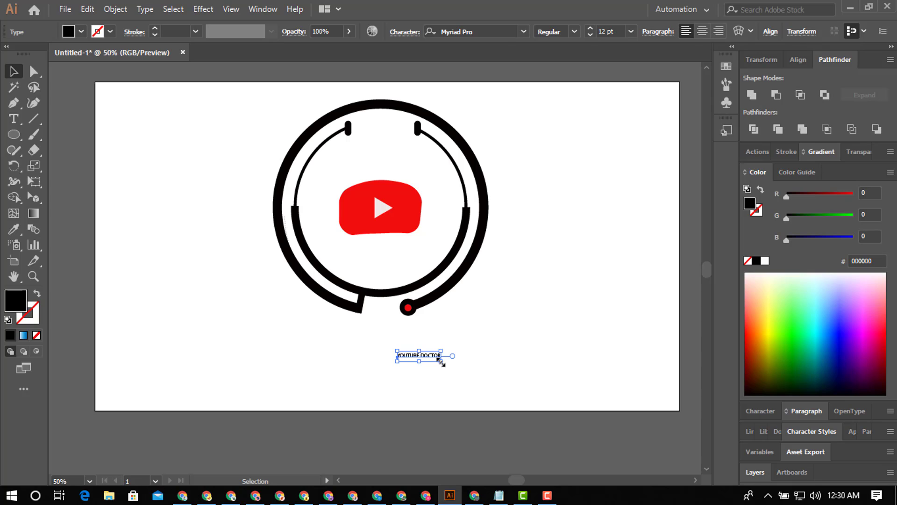
Step: Scale the YOUTUBE DOCTOR text up to about 101 pt and move it directly beneath the rings
left_click_drag(440, 361, 603, 406)
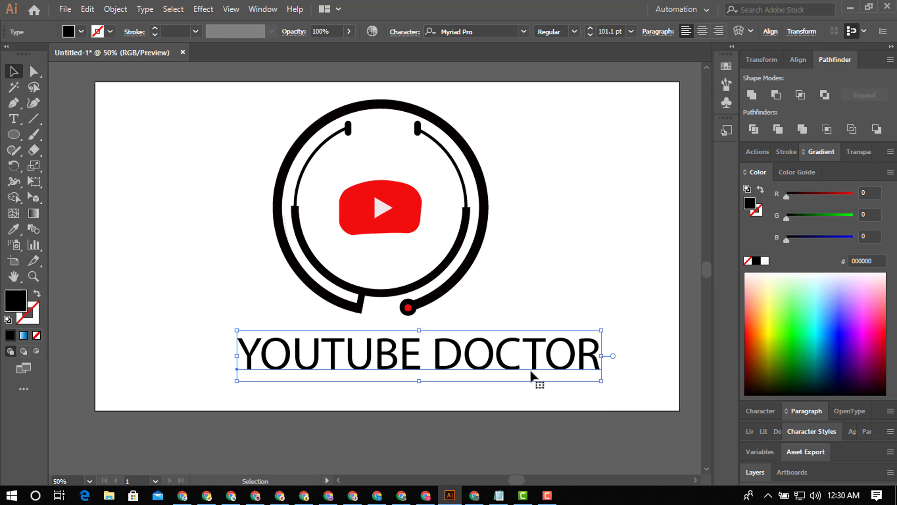
left_click_drag(525, 368, 496, 352)
left_click(614, 350)
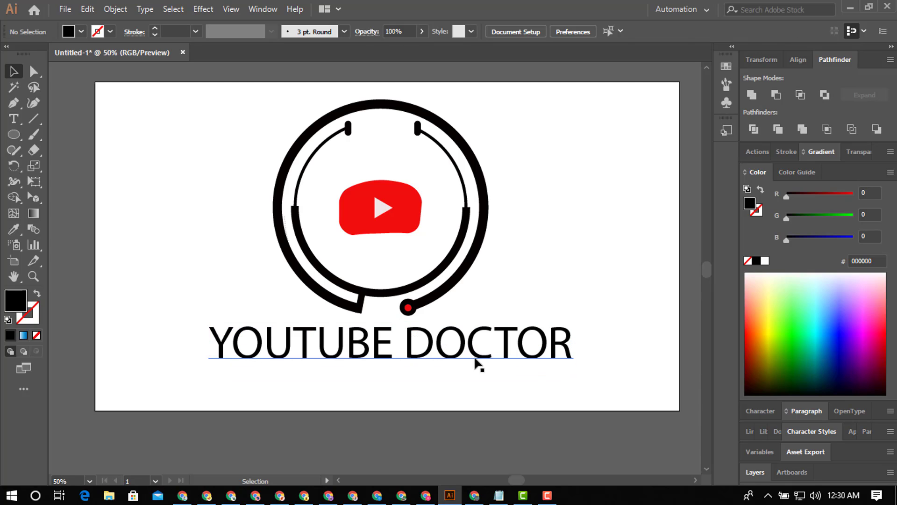
Step: Widen the gap between YOUTUBE and DOCTOR by inserting an extra space
left_click(404, 348)
key("t")
left_click(403, 347)
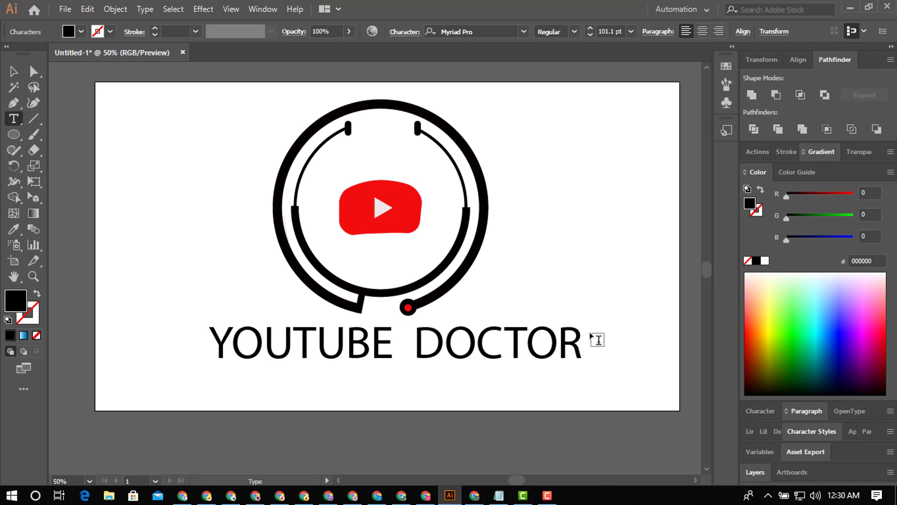
left_click(593, 341, "ctrl")
left_click(13, 71)
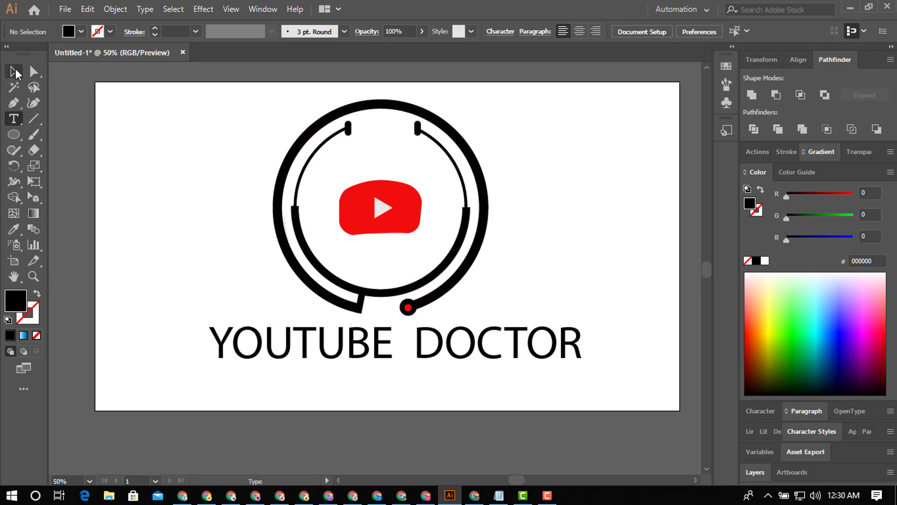
Step: Preview fonts on the YOUTUBE DOCTOR text and change its font to Franklin Gothic Demi
left_click(251, 348)
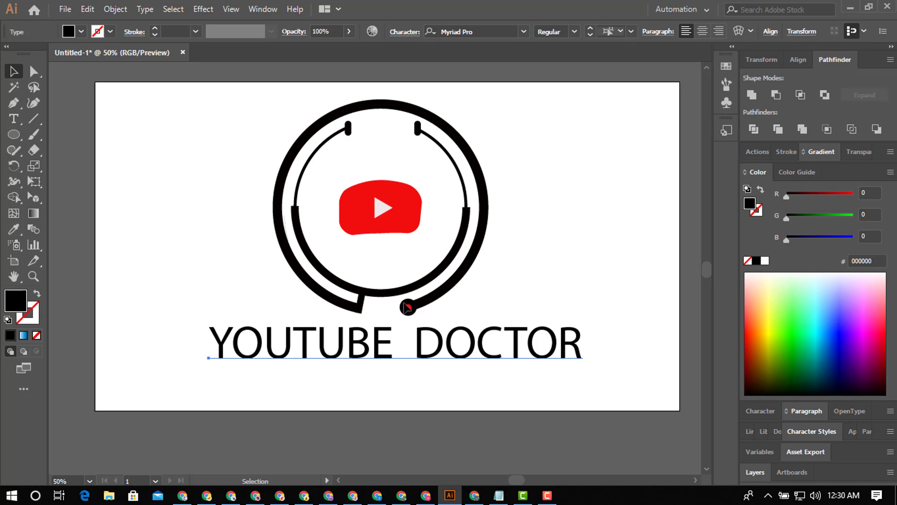
left_click(524, 31)
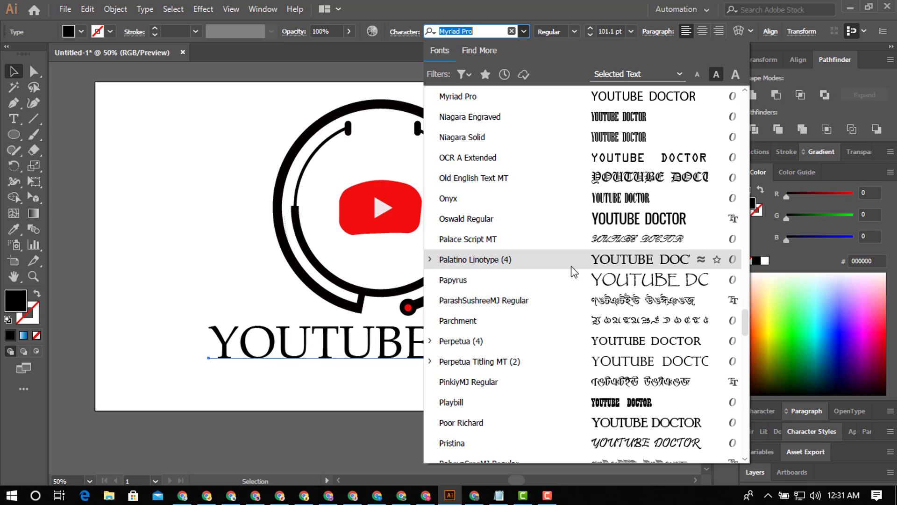
scroll(578, 287, "down", 1)
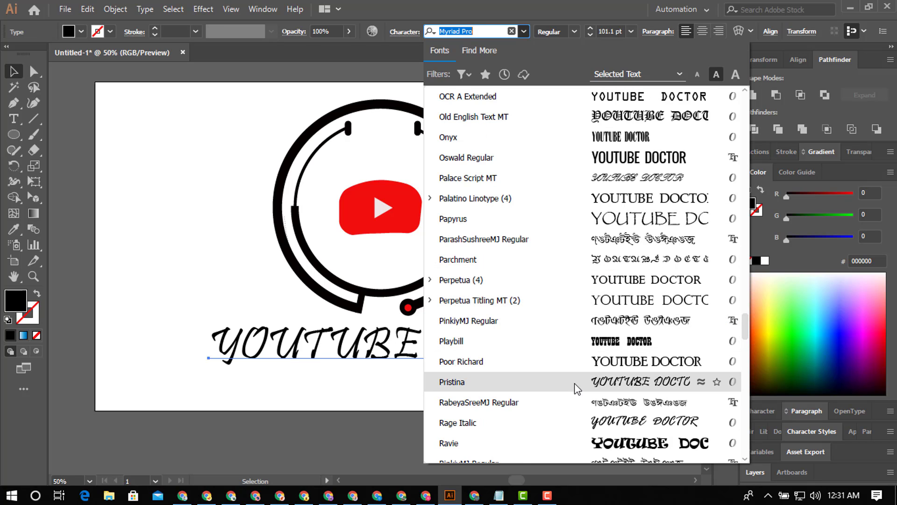
scroll(579, 398, "down", 1)
scroll(580, 400, "down", 3)
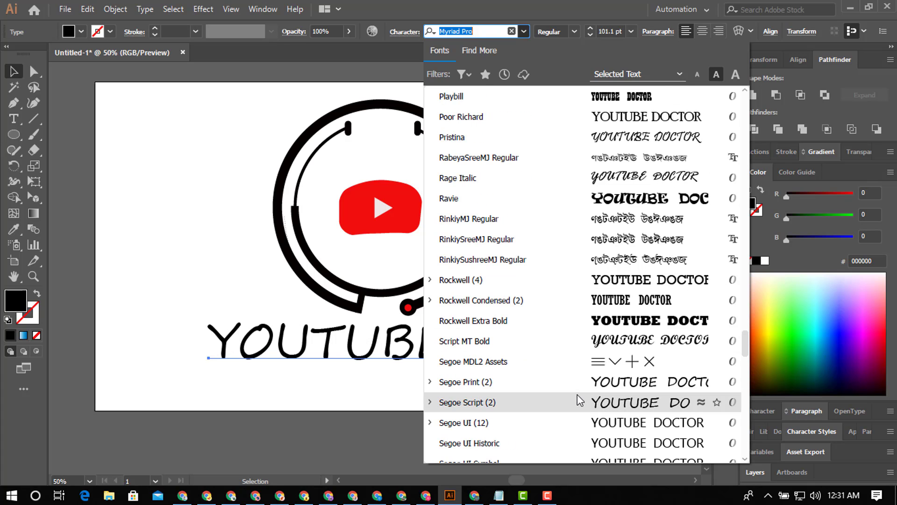
scroll(579, 401, "down", 1)
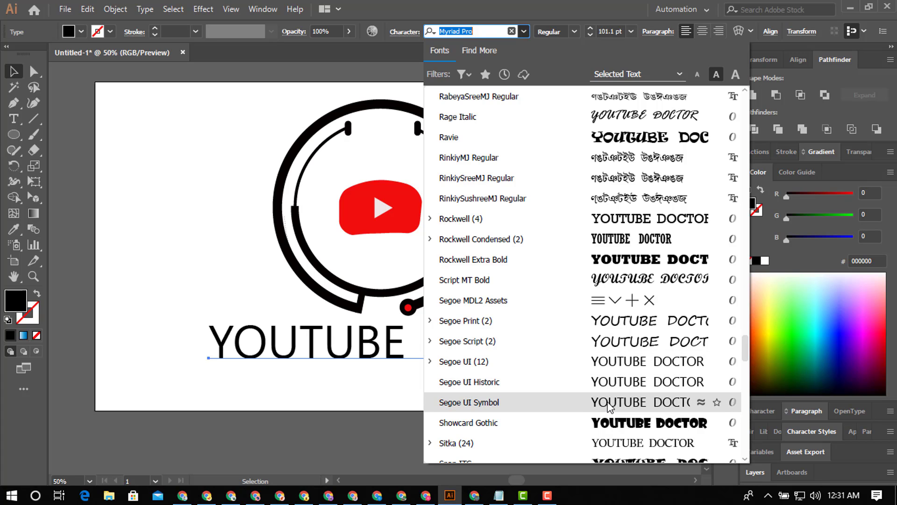
scroll(609, 406, "down", 1)
scroll(609, 405, "down", 3)
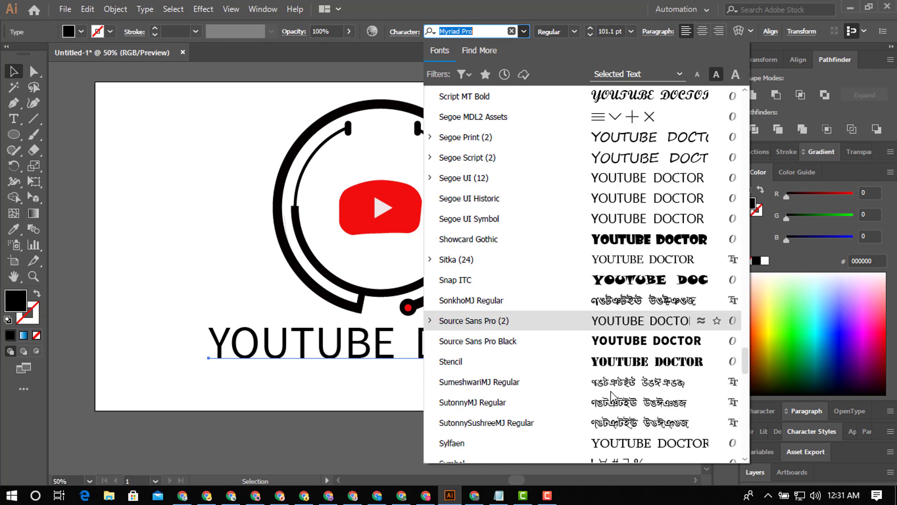
scroll(601, 355, "down", 1)
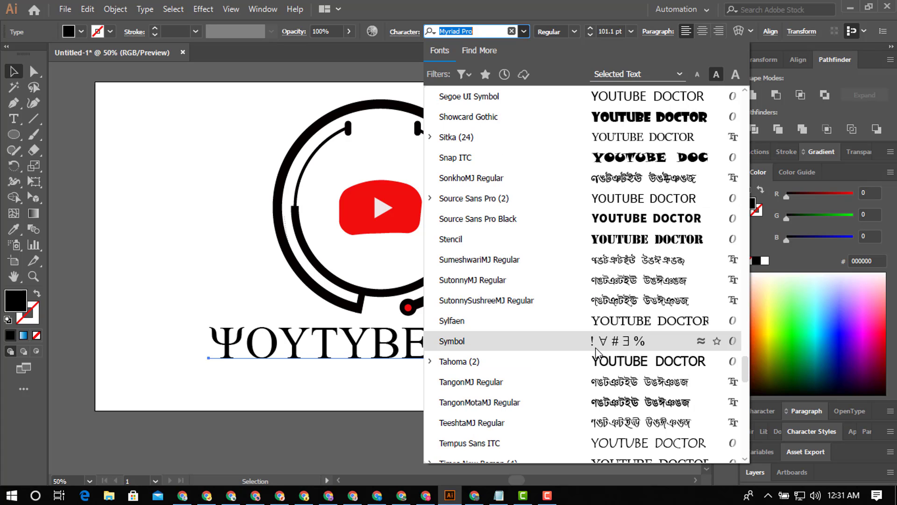
scroll(596, 353, "down", 2)
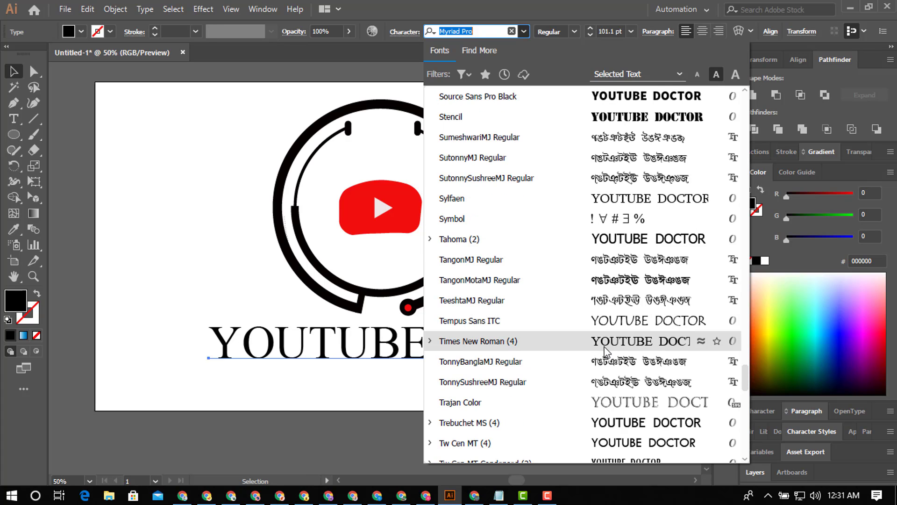
scroll(609, 392, "down", 3)
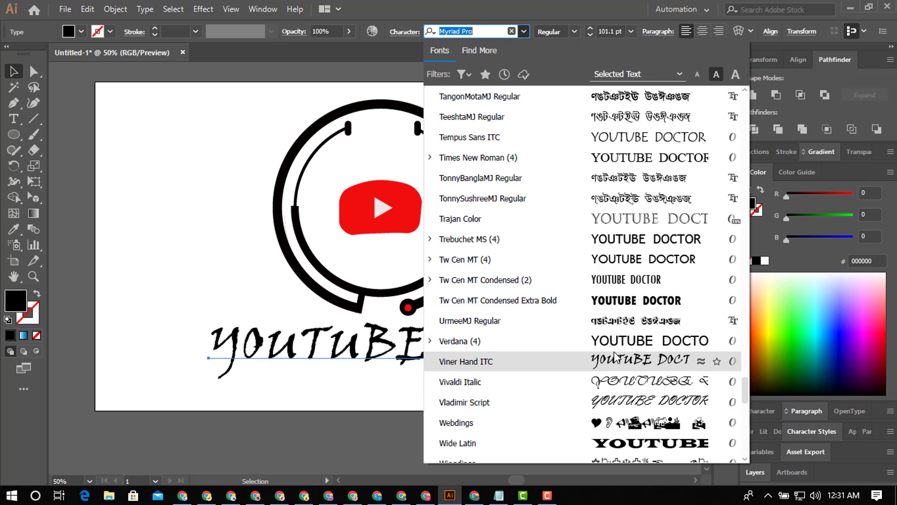
scroll(625, 309, "down", 1)
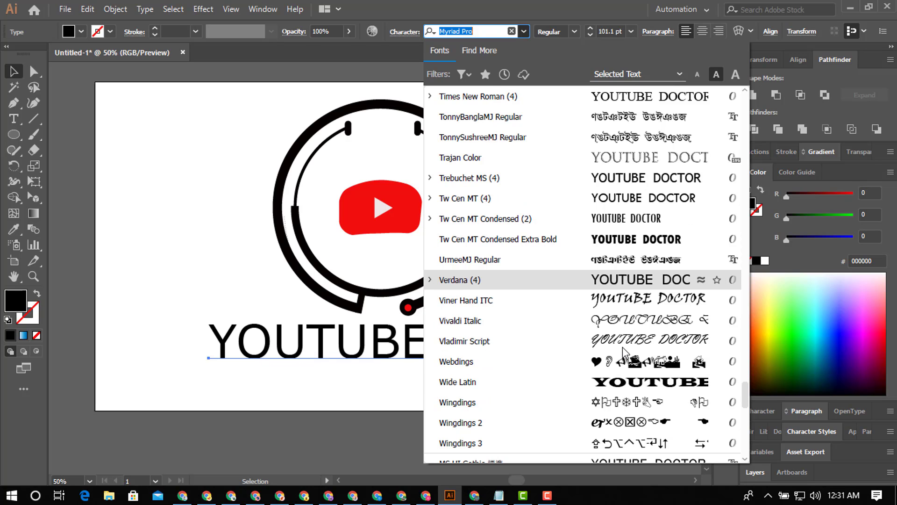
scroll(627, 306, "down", 1)
scroll(632, 323, "down", 2)
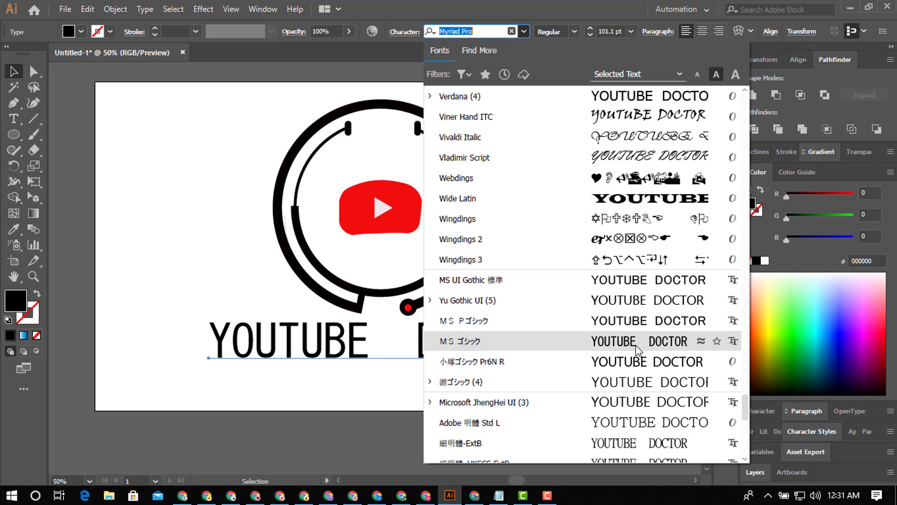
scroll(631, 402, "down", 1)
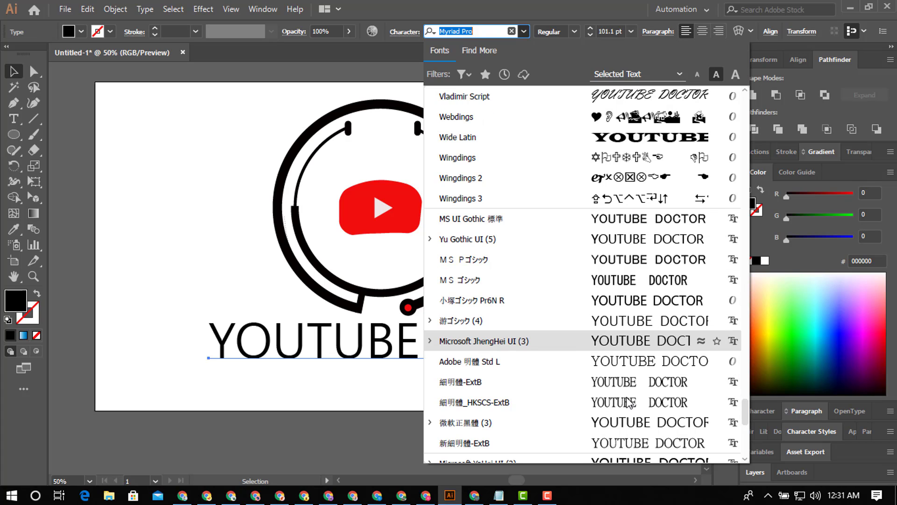
scroll(638, 378, "down", 1)
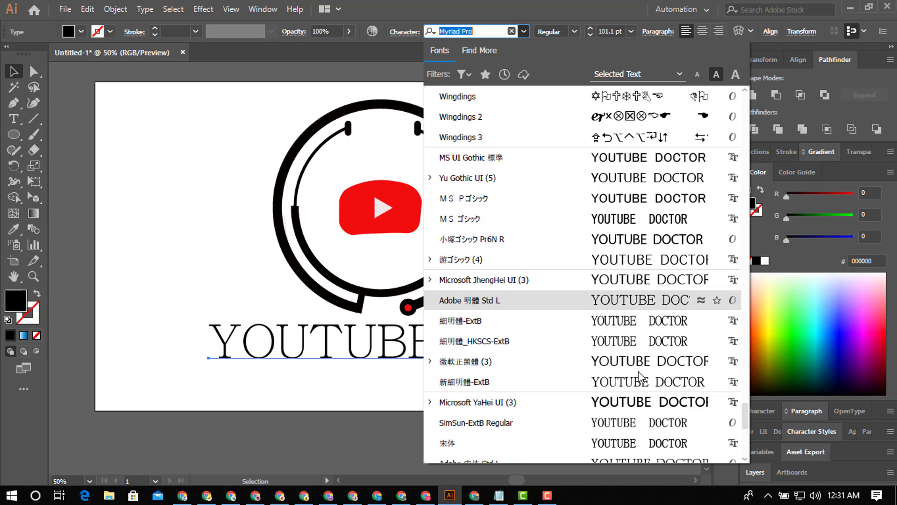
scroll(640, 402, "down", 3)
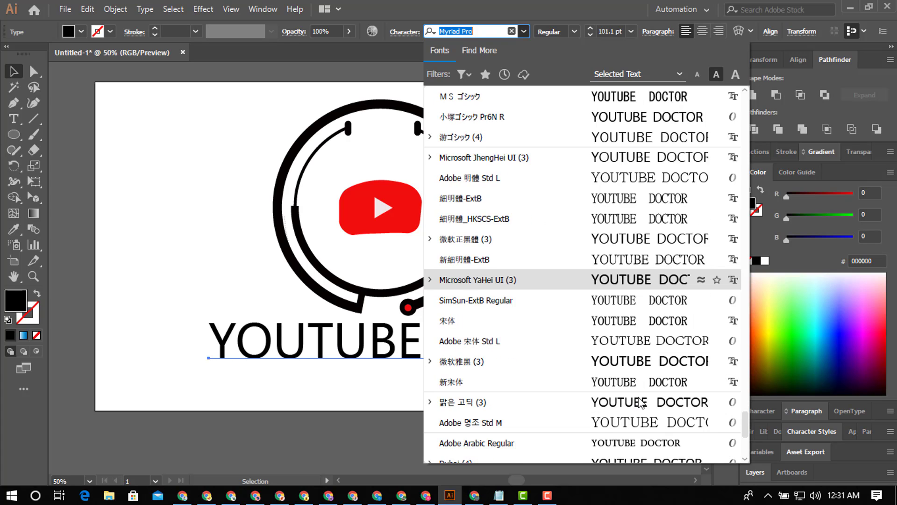
scroll(641, 402, "down", 3)
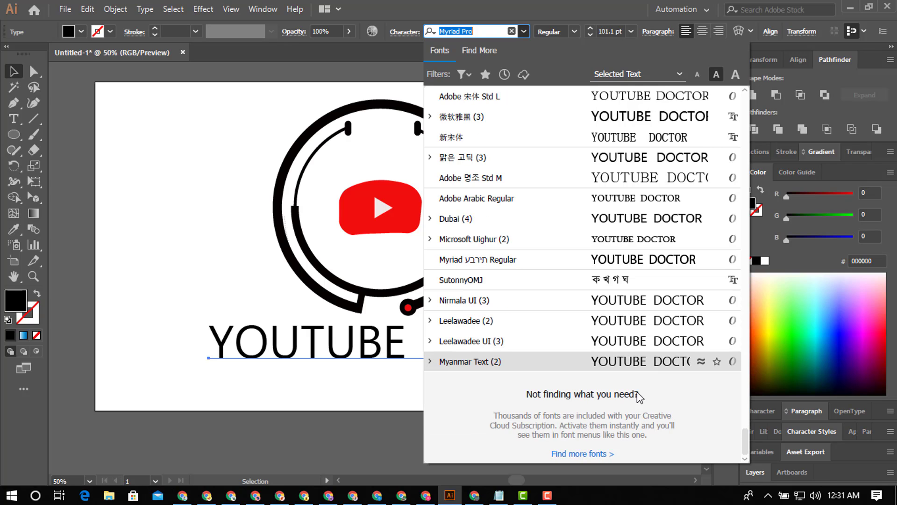
scroll(636, 307, "up", 20)
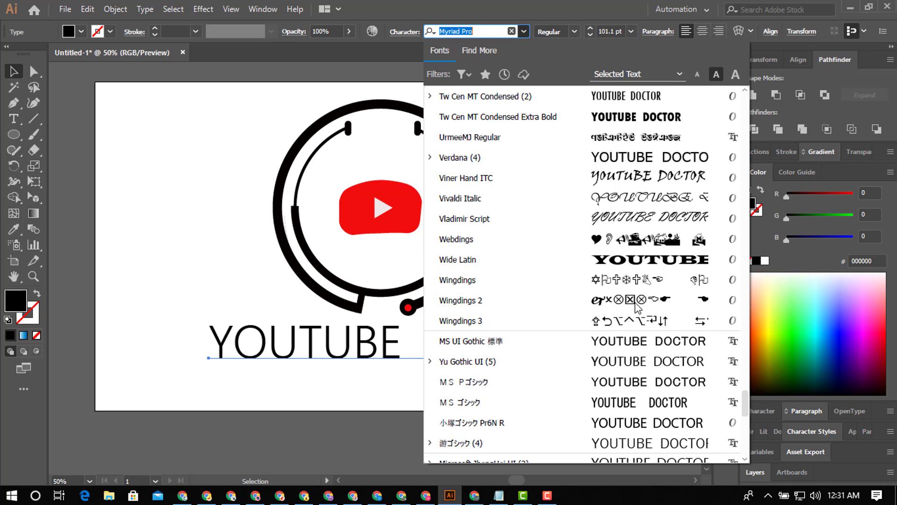
scroll(635, 304, "up", 12)
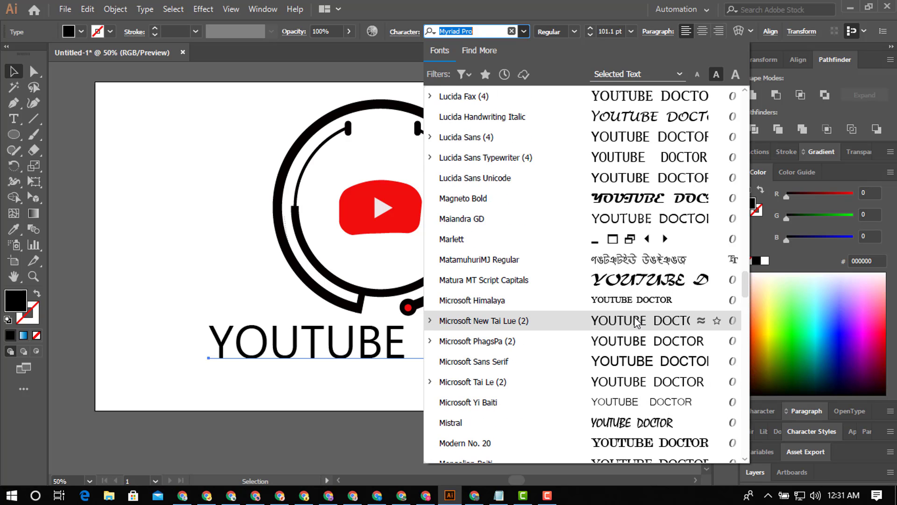
scroll(632, 285, "up", 3)
scroll(632, 284, "up", 5)
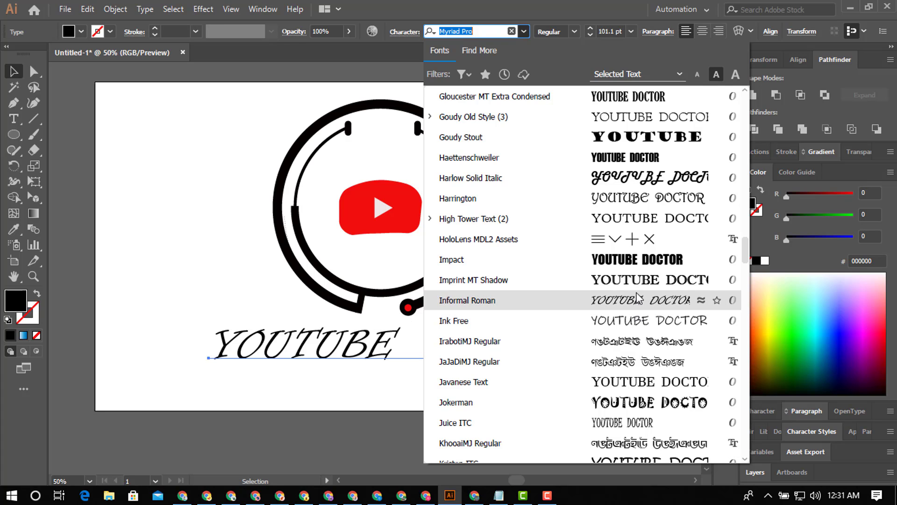
scroll(638, 285, "up", 7)
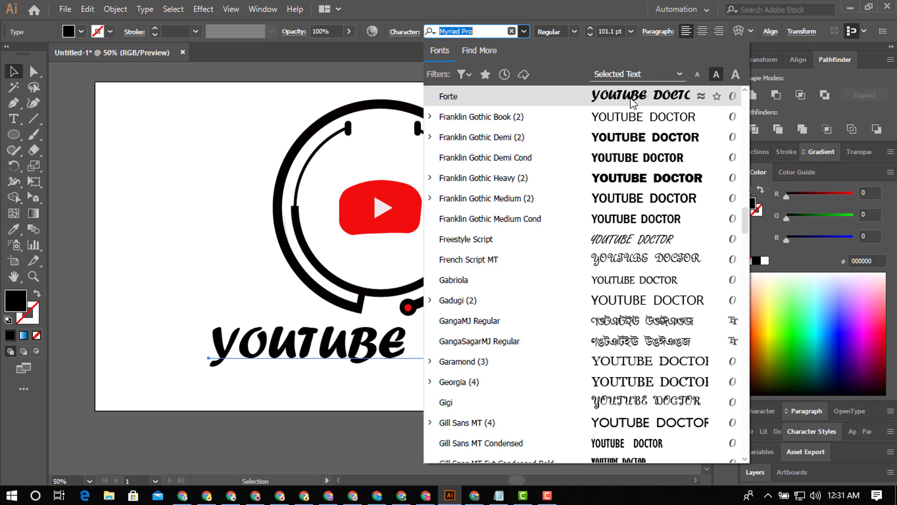
left_click(633, 142)
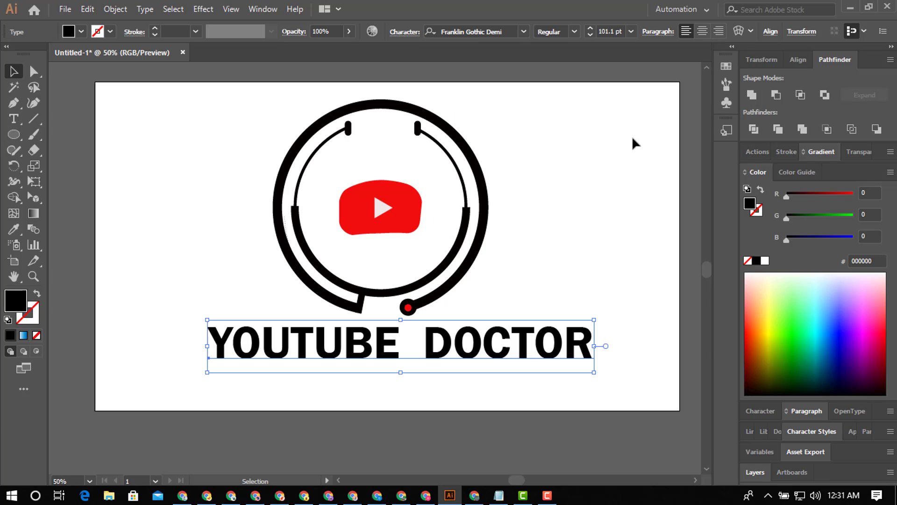
left_click(619, 236)
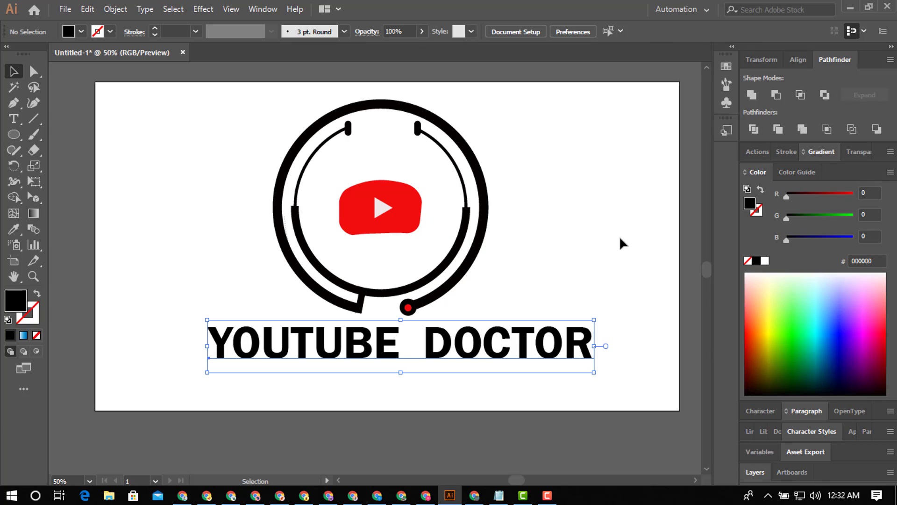
Step: Recolor the YOUTUBE DOCTOR text with the play button's red, F20F0F, using the Eyedropper
double_click(519, 340)
key("Escape")
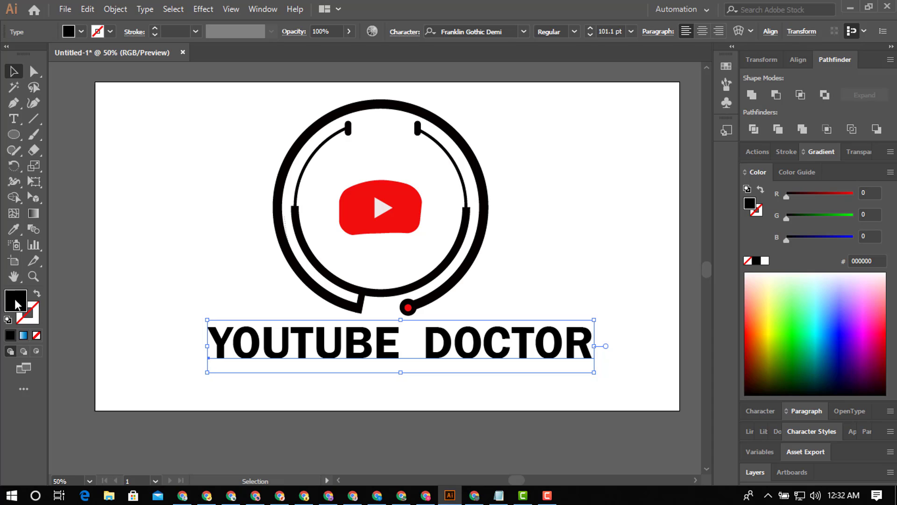
left_click(14, 229)
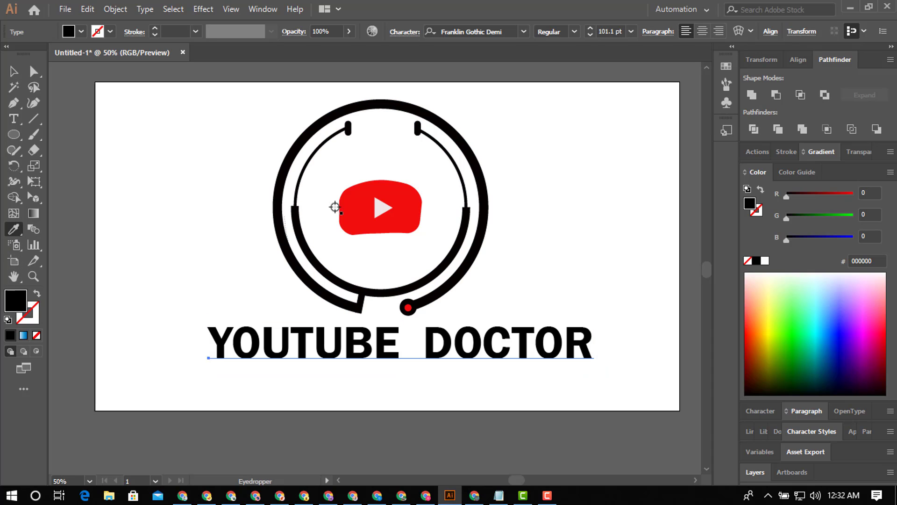
left_click(351, 214)
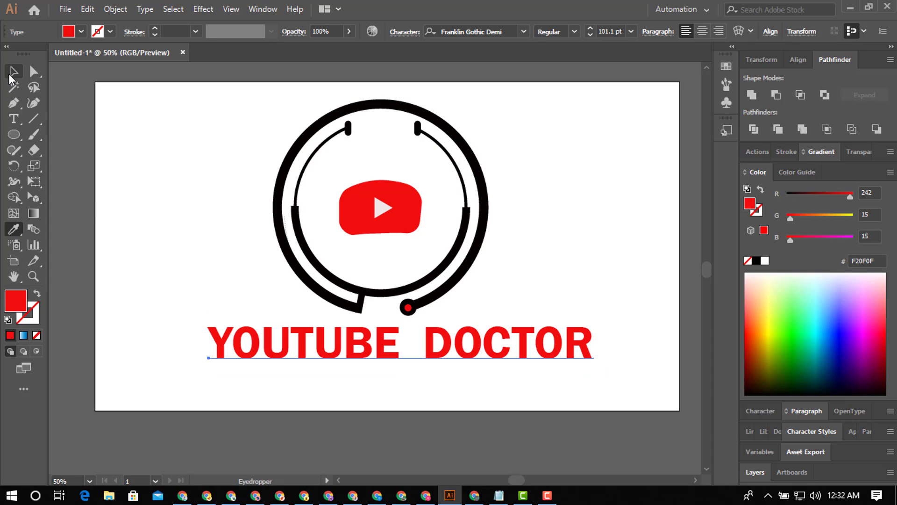
left_click(13, 71)
left_click(158, 188)
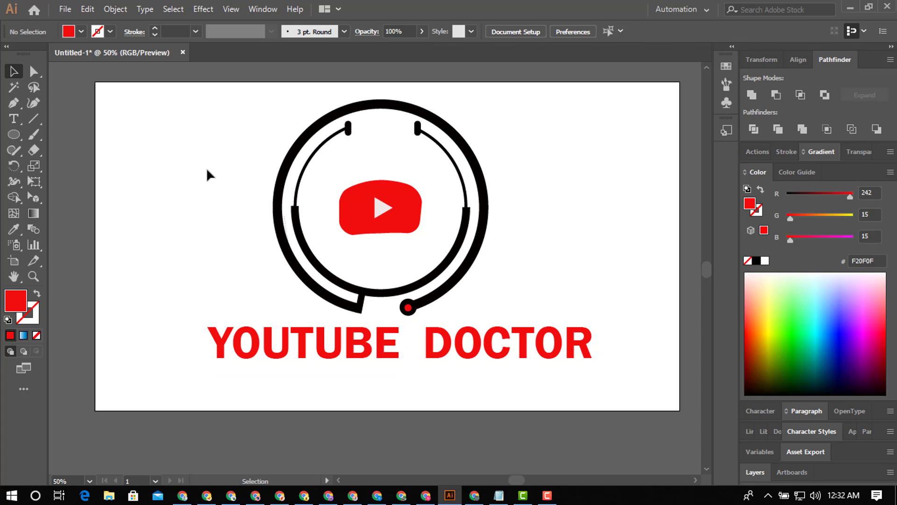
Step: Align the rings, play button, small red dot and YOUTUBE DOCTOR text on their horizontal centers
left_click_drag(208, 171, 456, 373)
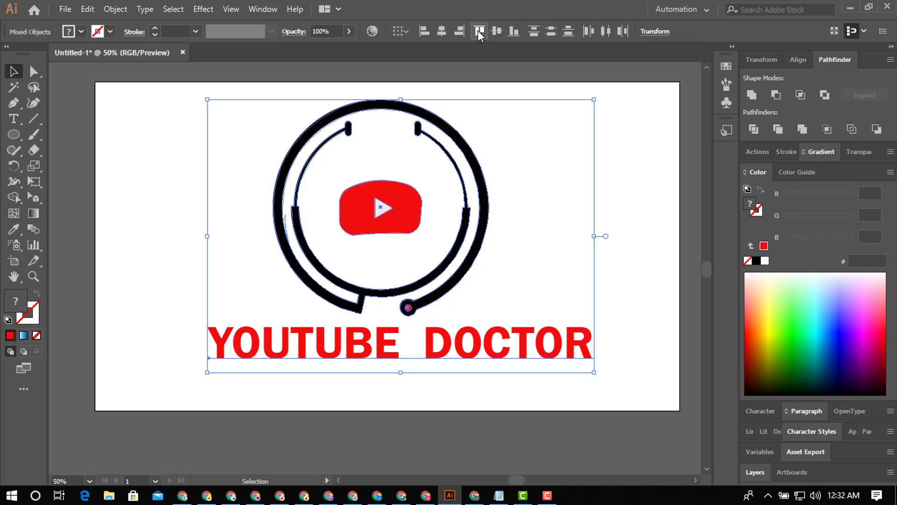
left_click(447, 31)
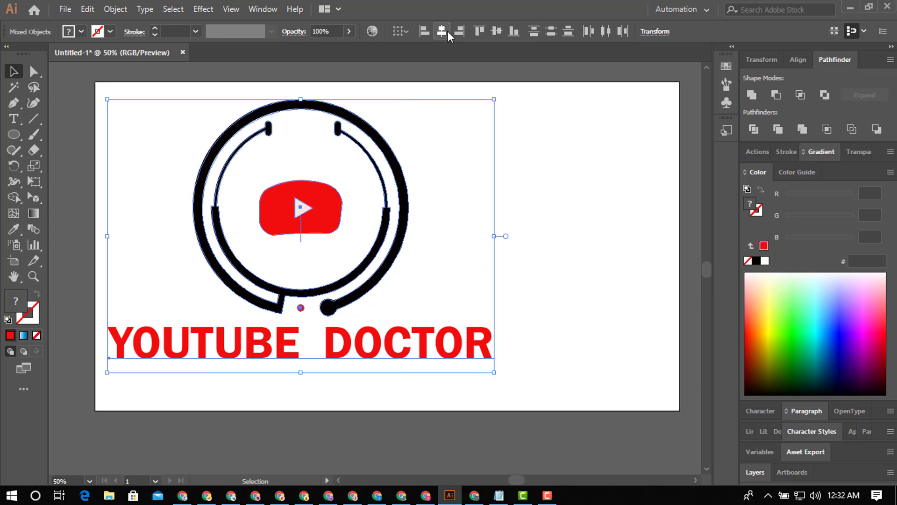
left_click(550, 200)
left_click_drag(172, 211, 307, 330)
left_click(546, 292)
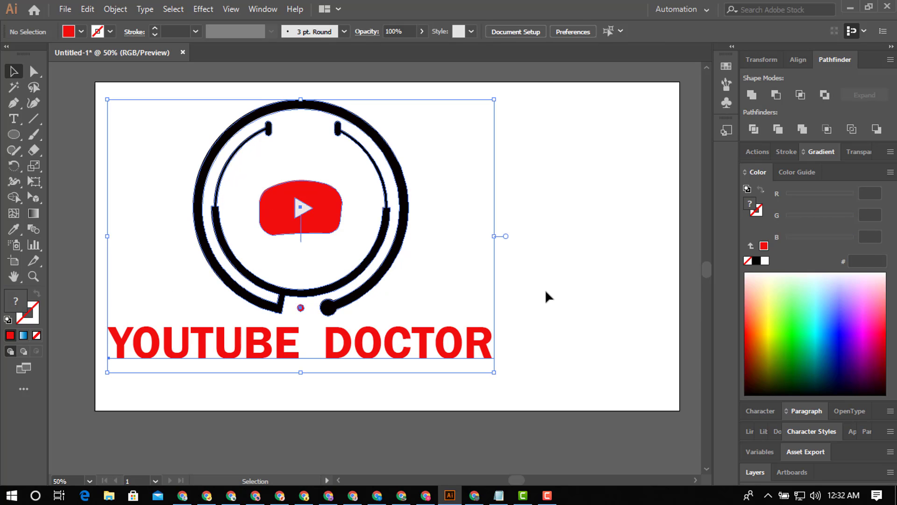
Step: Undo the horizontal center alignment of the rings, play button, small red dot and YOUTUBE DOCTOR text
key("ctrl+z")
key("ctrl+z")
key("ctrl+z")
key("ctrl+z")
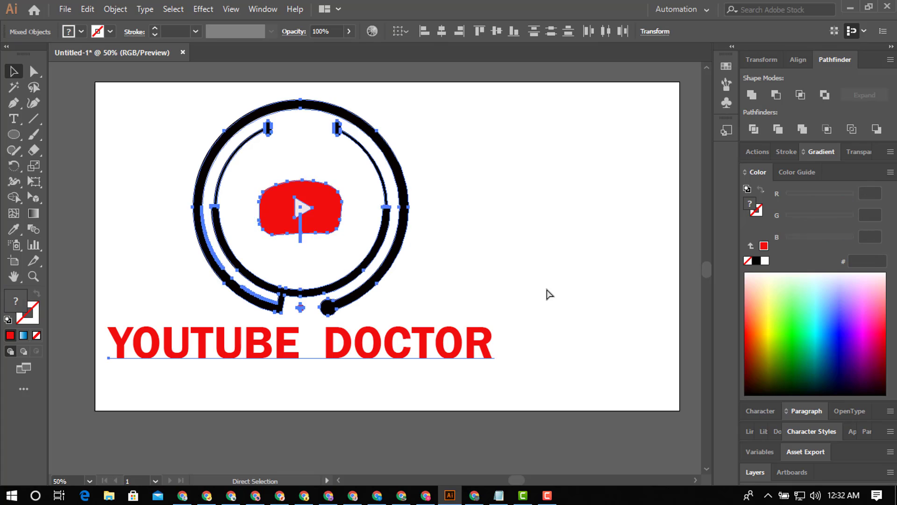
key("ctrl+z")
left_click(550, 283)
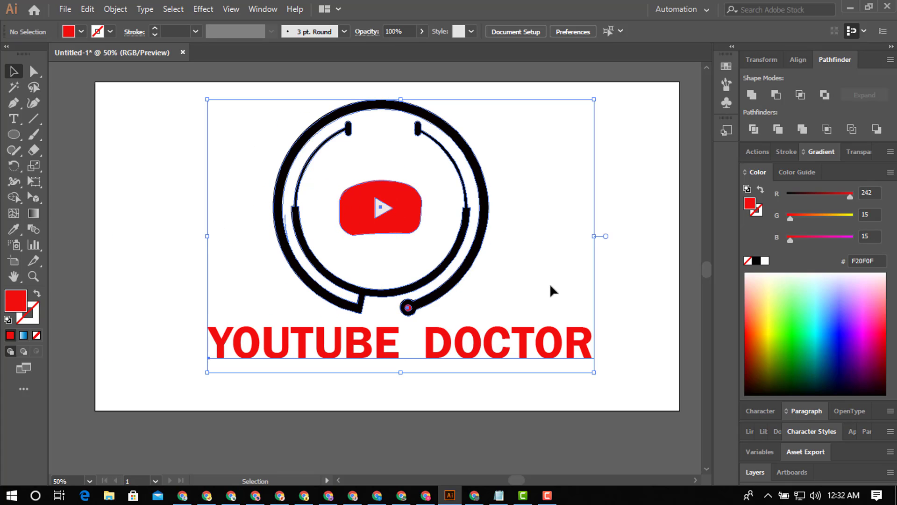
Step: Group the black rings, play button and small red dot into one object, leaving the YOUTUBE DOCTOR text separate
left_click(409, 307)
left_click(221, 213)
left_click_drag(221, 213, 453, 300)
key("a")
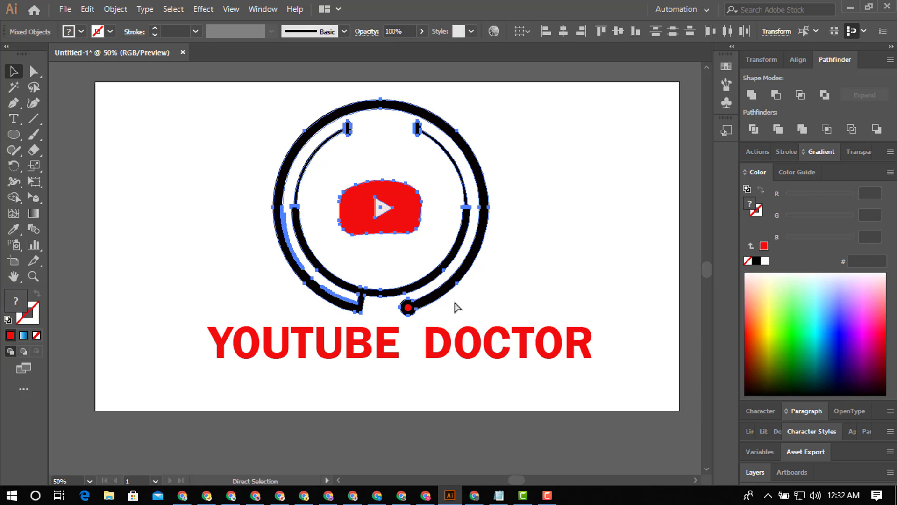
key("v")
key("ctrl+v")
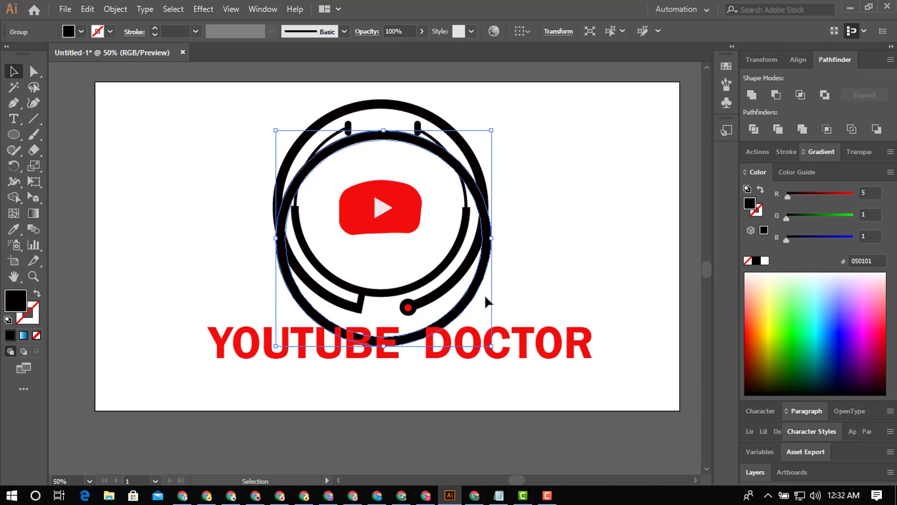
key("ctrl+z")
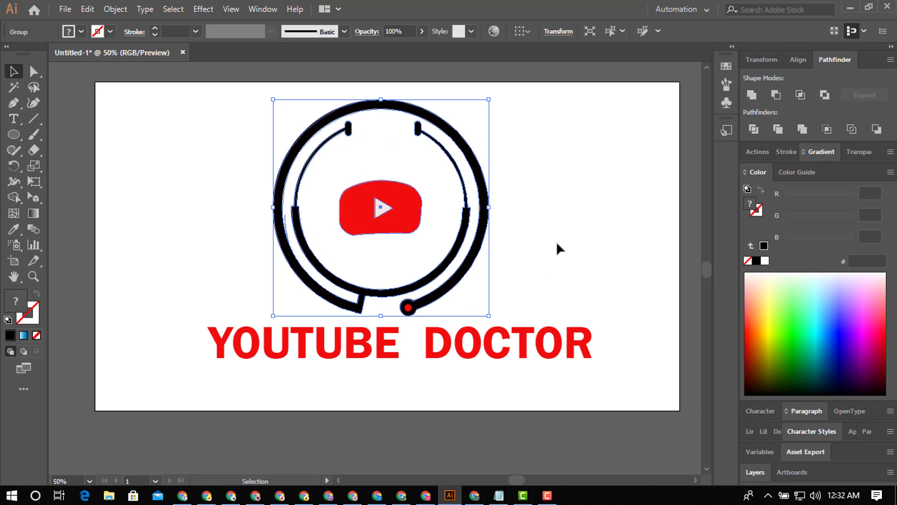
left_click(558, 201)
left_click_drag(552, 181, 275, 307)
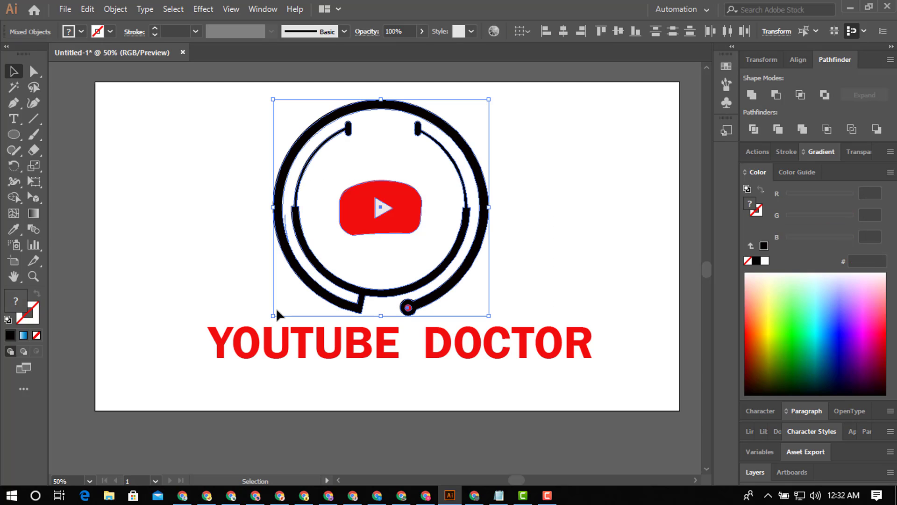
key("ctrl+g")
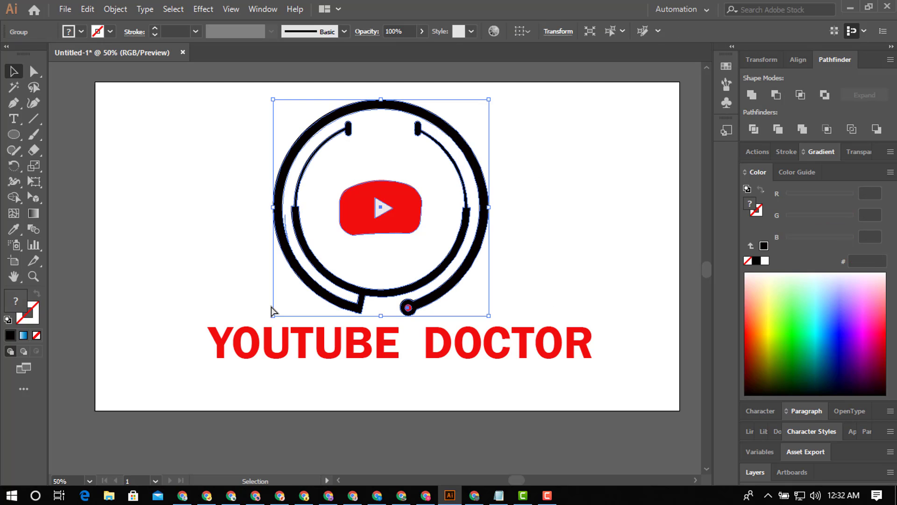
Step: Align the grouped ring artwork and YOUTUBE DOCTOR text by vertical centers, left edges, top edges and bottom edges in turn
left_click(570, 268)
left_click_drag(234, 172, 513, 369)
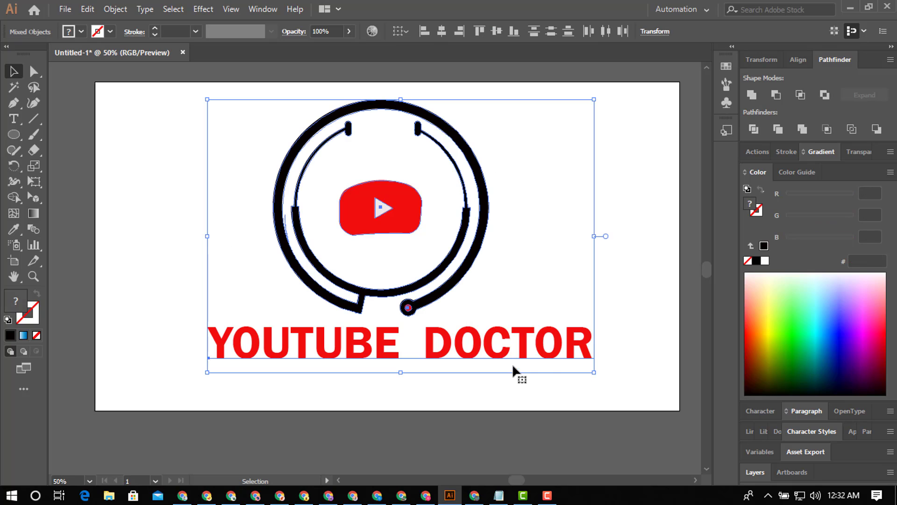
left_click(504, 29)
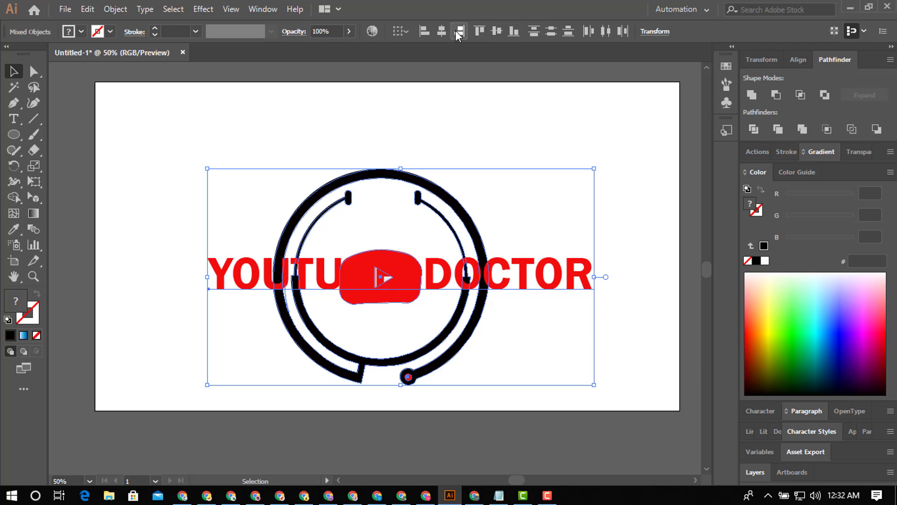
left_click(430, 31)
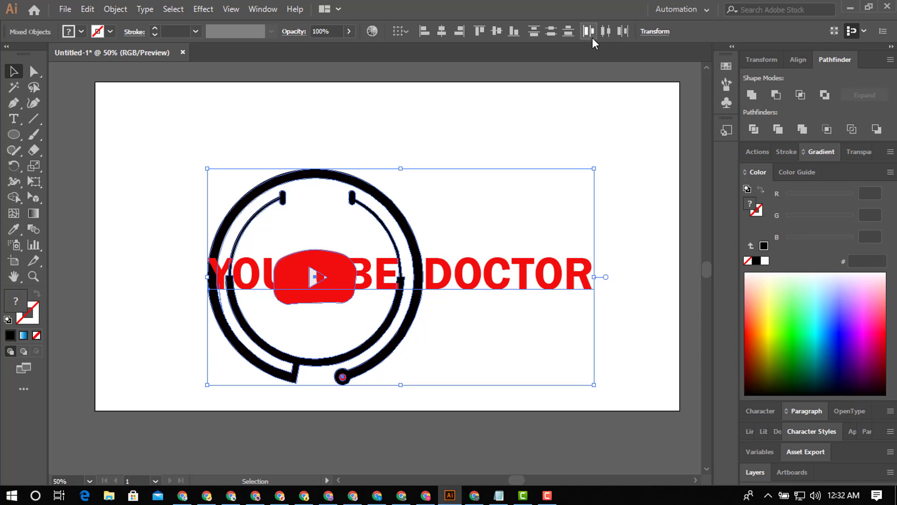
left_click(526, 35)
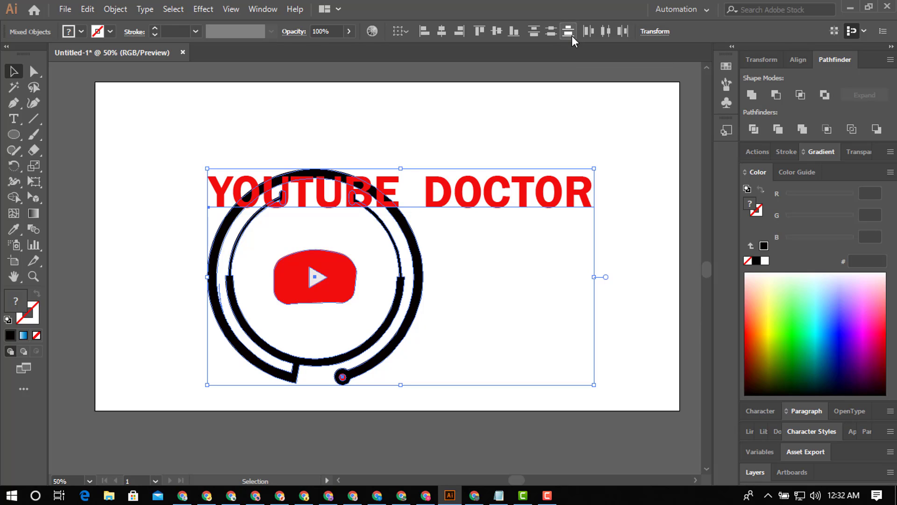
left_click(514, 32)
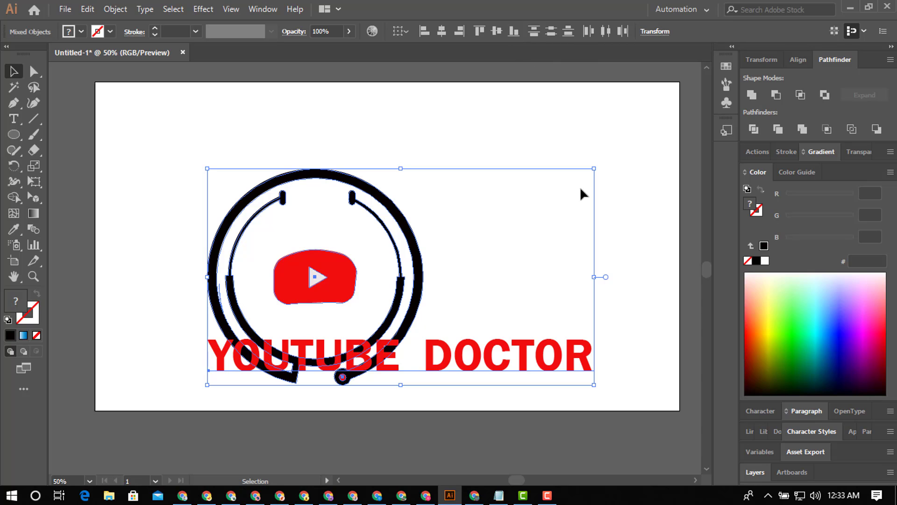
left_click(508, 140)
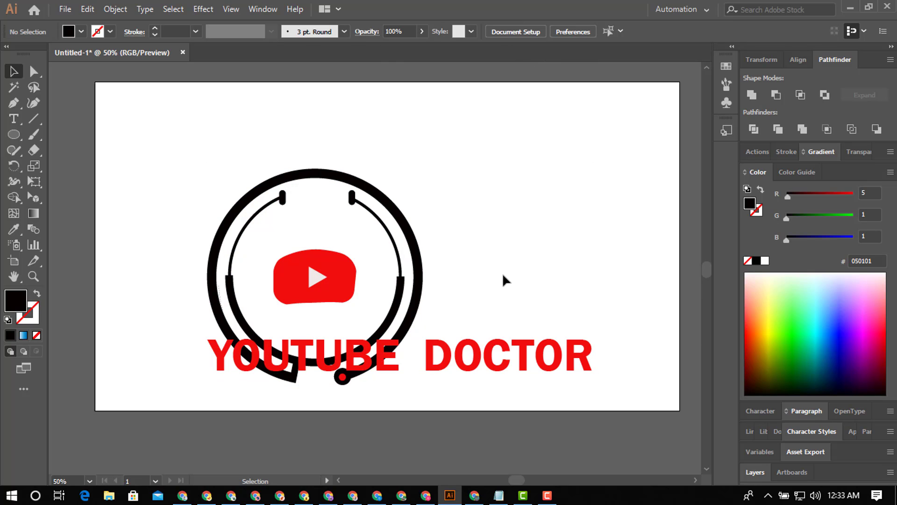
Step: Move the grouped ring artwork above the YOUTUBE DOCTOR text and align both on their horizontal centers
left_click_drag(204, 217, 492, 226)
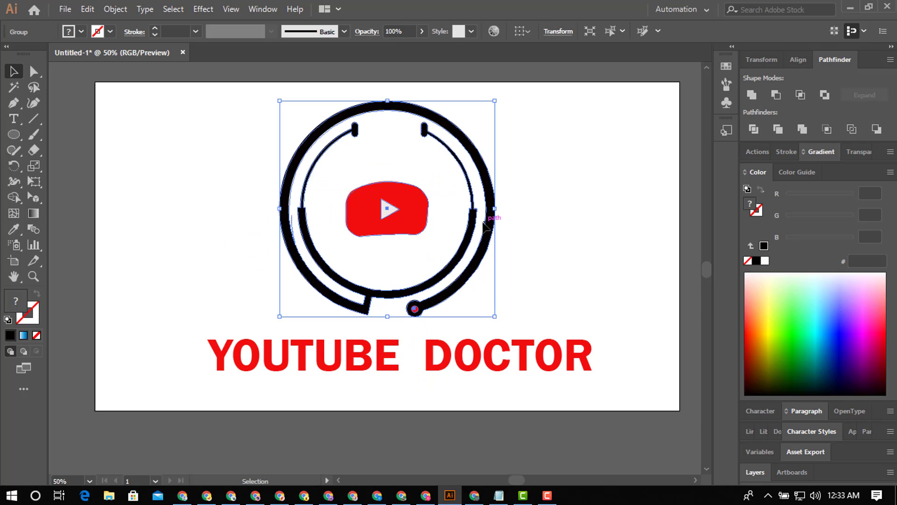
left_click(563, 250)
left_click(309, 356)
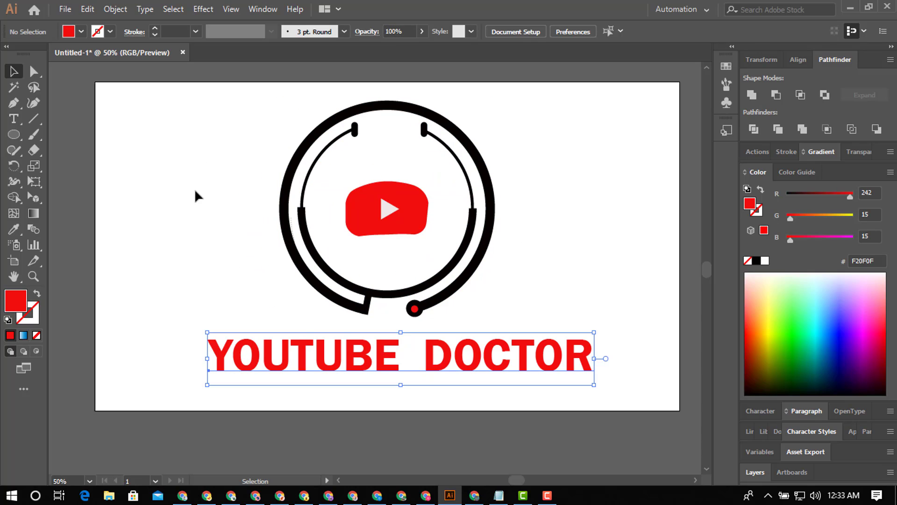
left_click_drag(204, 190, 499, 355)
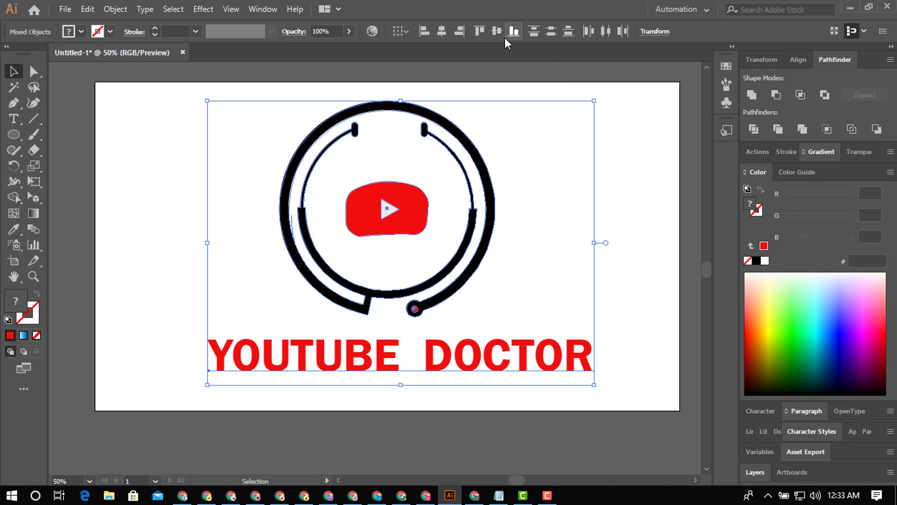
left_click(442, 32)
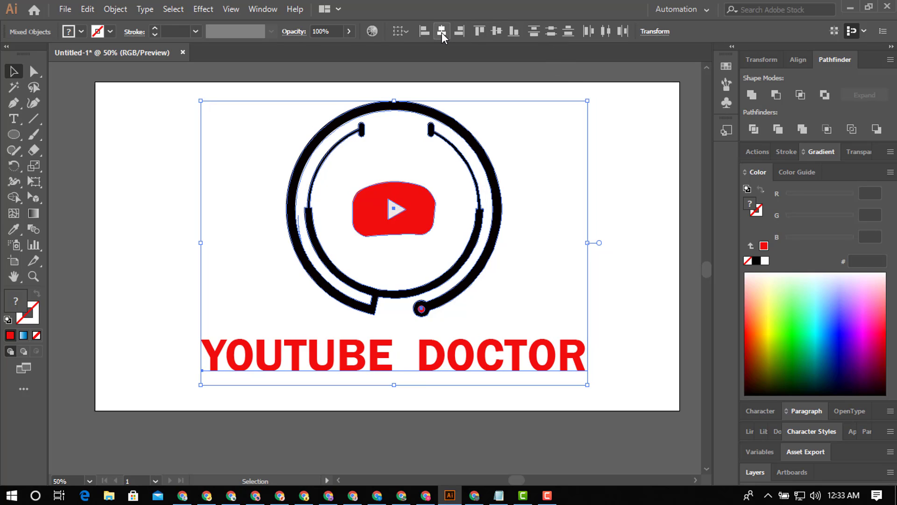
left_click(620, 219)
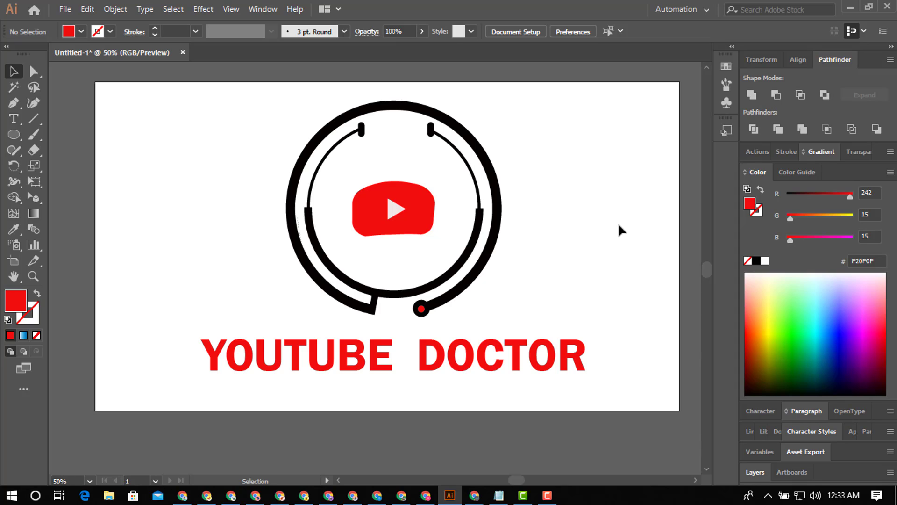